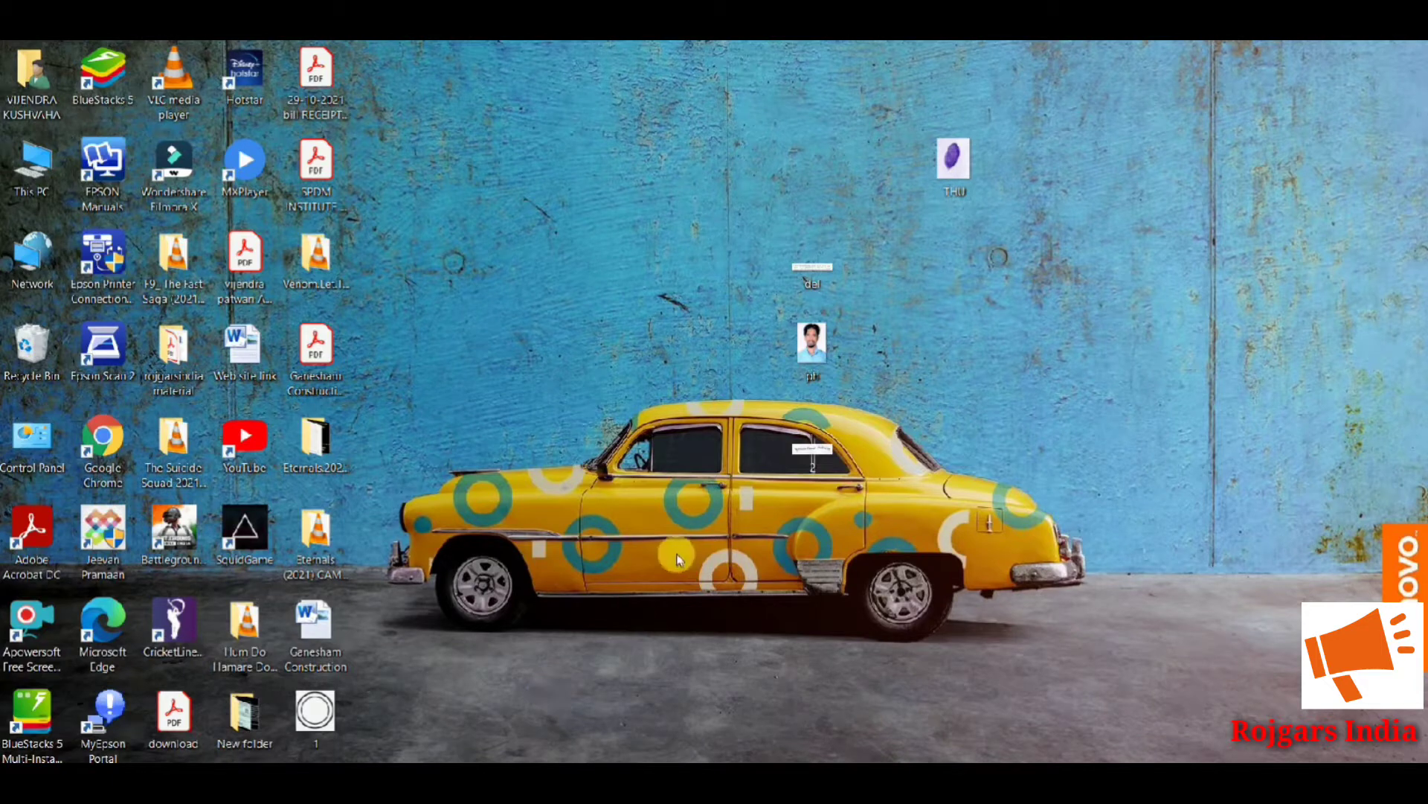
Check the file size of the passport photo ph in its desktop file properties
{"action": "double_click", "coordinate": [798, 347]}
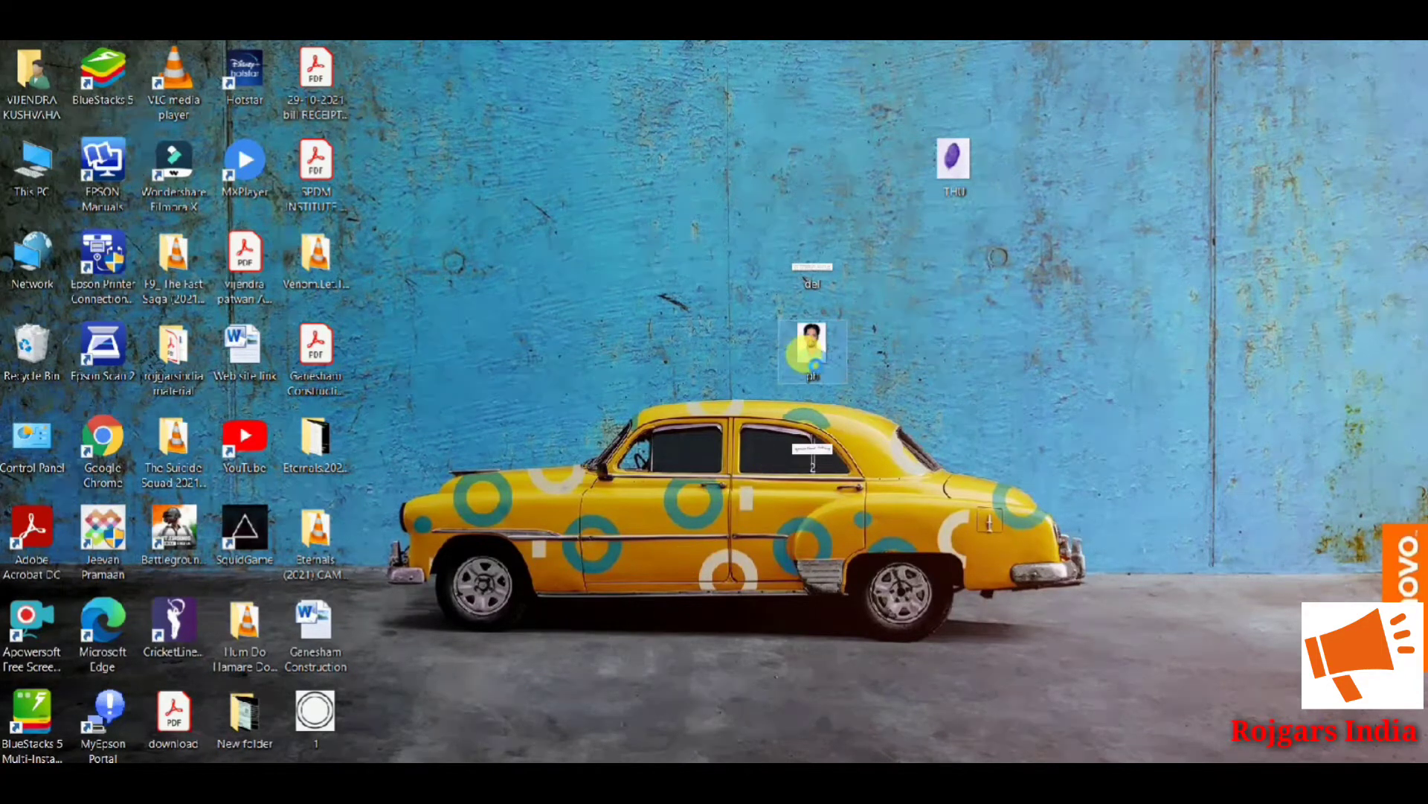
{"action": "right_click", "coordinate": [800, 354]}
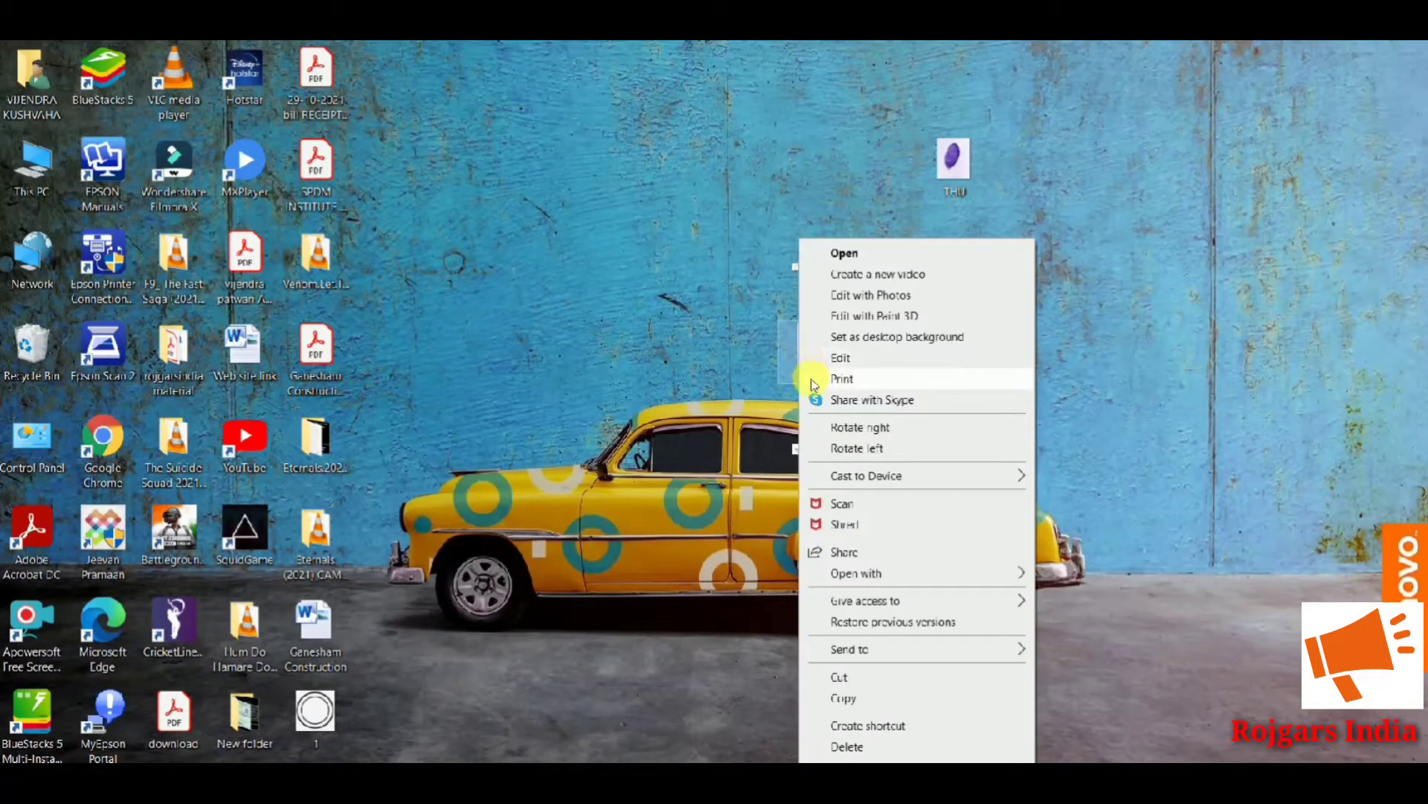
{"action": "left_click", "coordinate": [854, 754]}
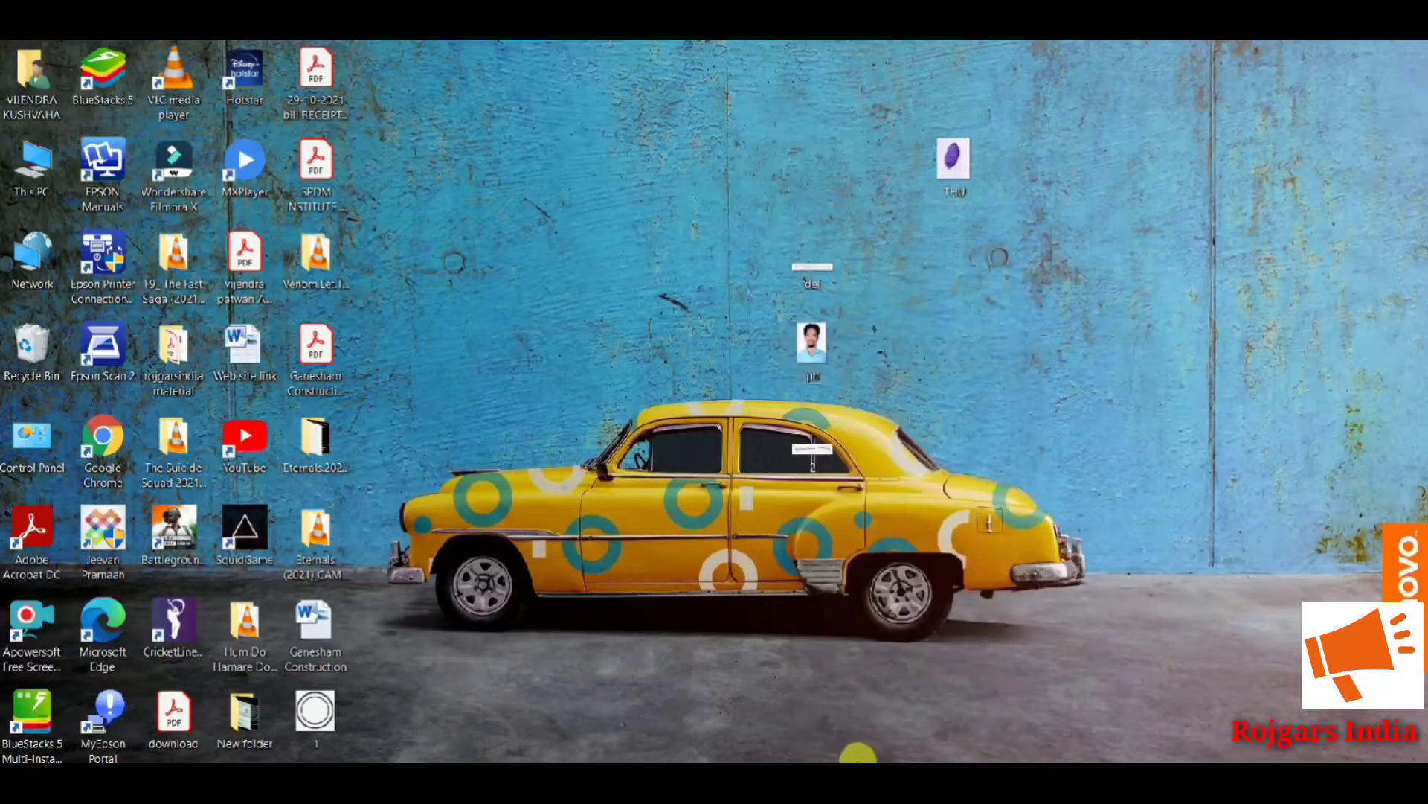
{"action": "left_click_drag", "start_coordinate": [1012, 342], "coordinate": [1084, 230]}
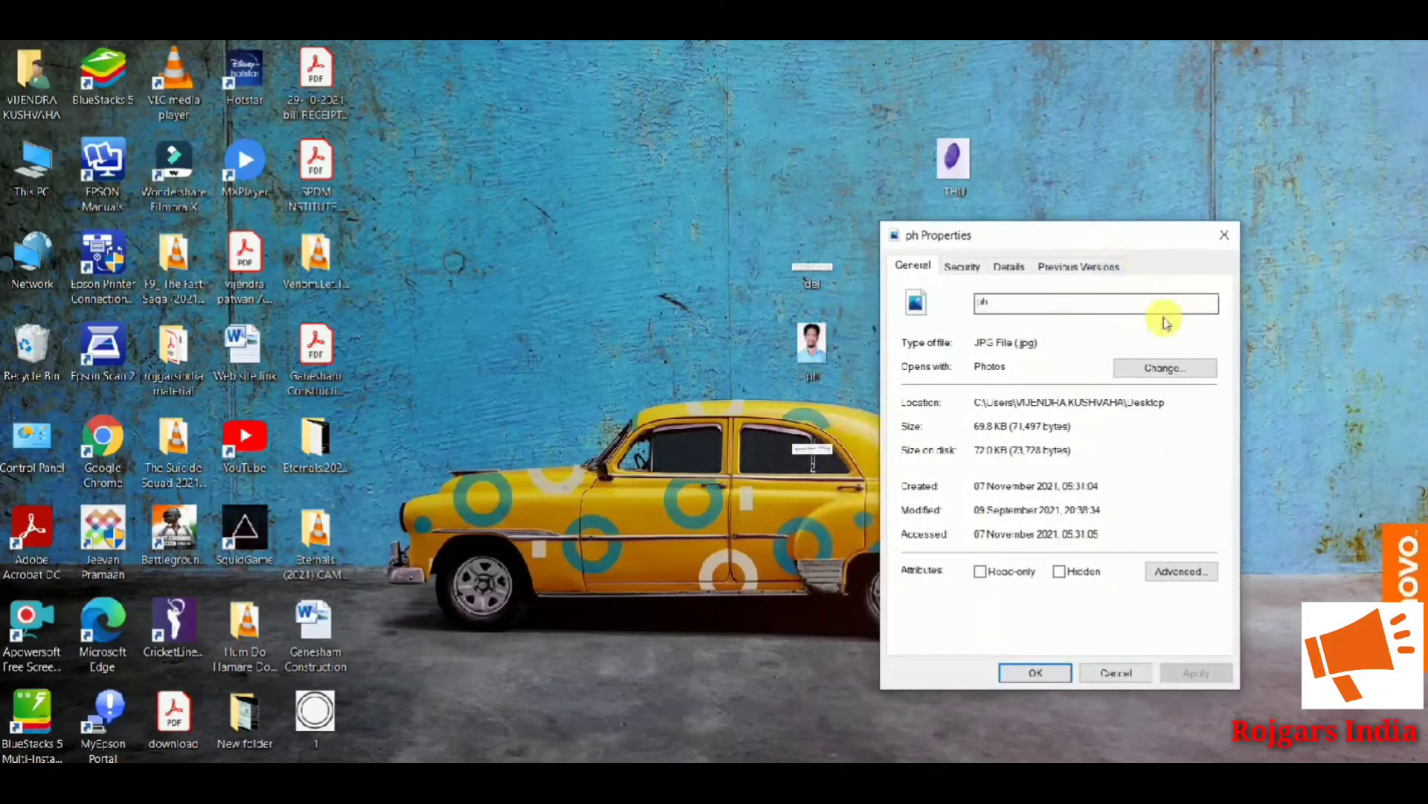
{"action": "left_click", "coordinate": [1235, 232]}
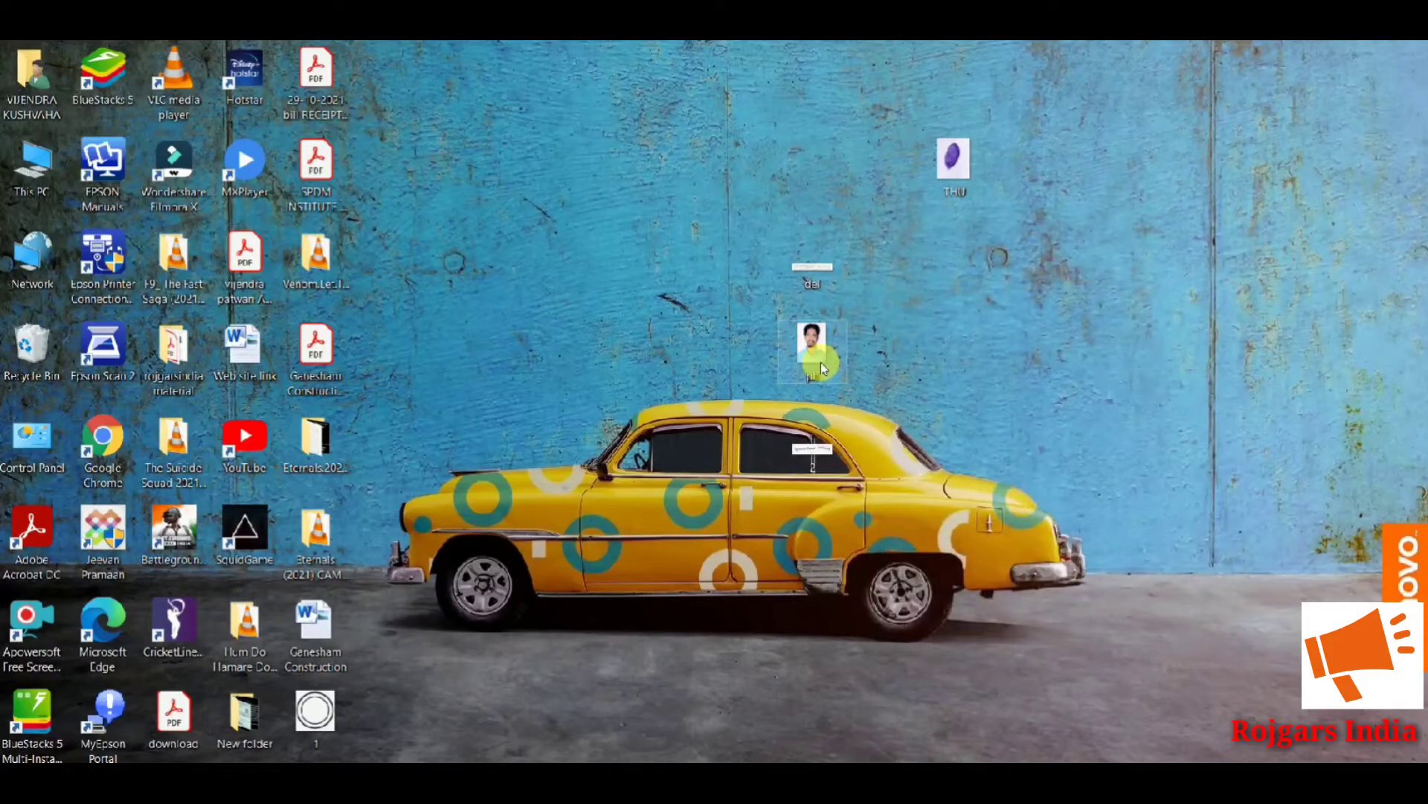
Open the desktop photo ph in Paint
{"action": "right_click", "coordinate": [821, 368]}
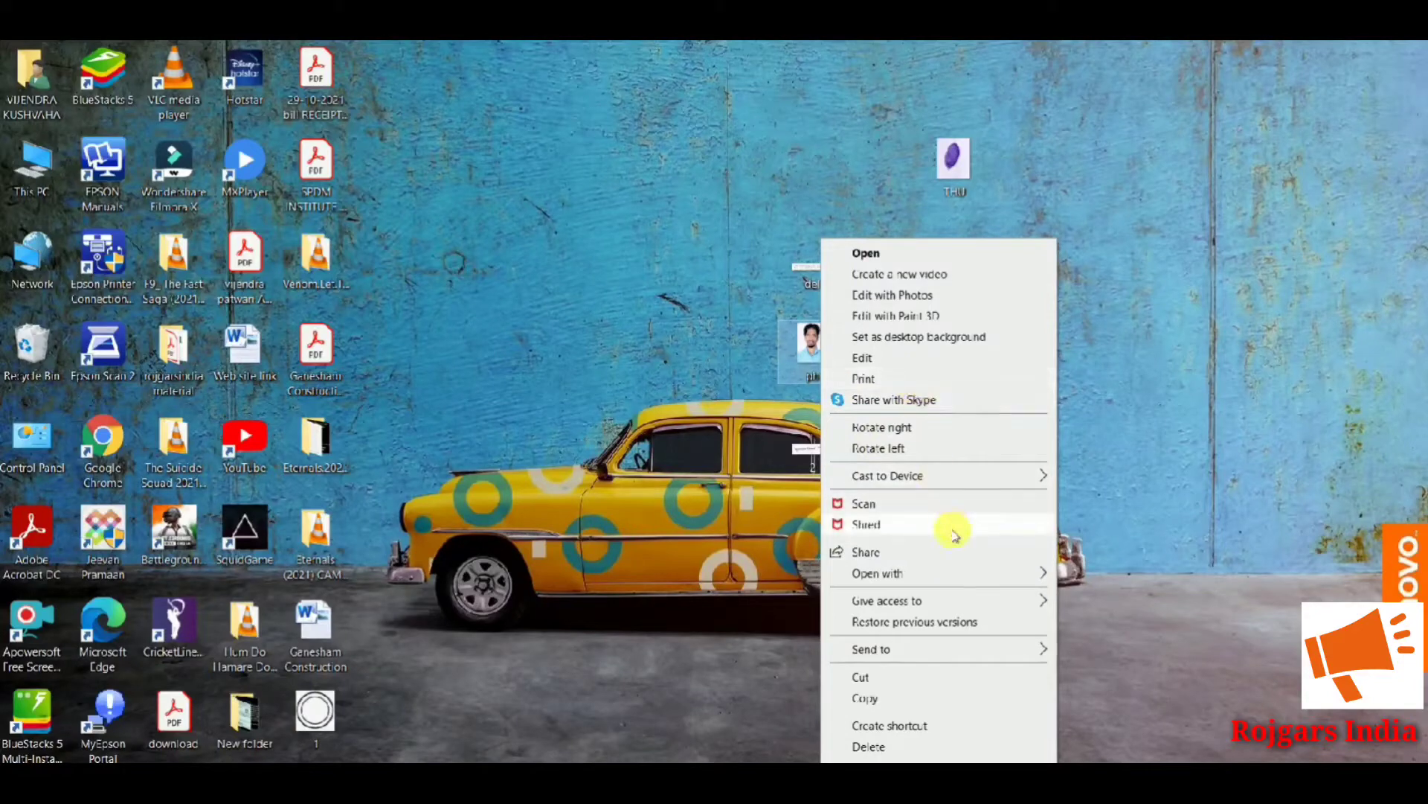
{"action": "mouse_move", "coordinate": [962, 580]}
{"action": "left_click", "coordinate": [1105, 593]}
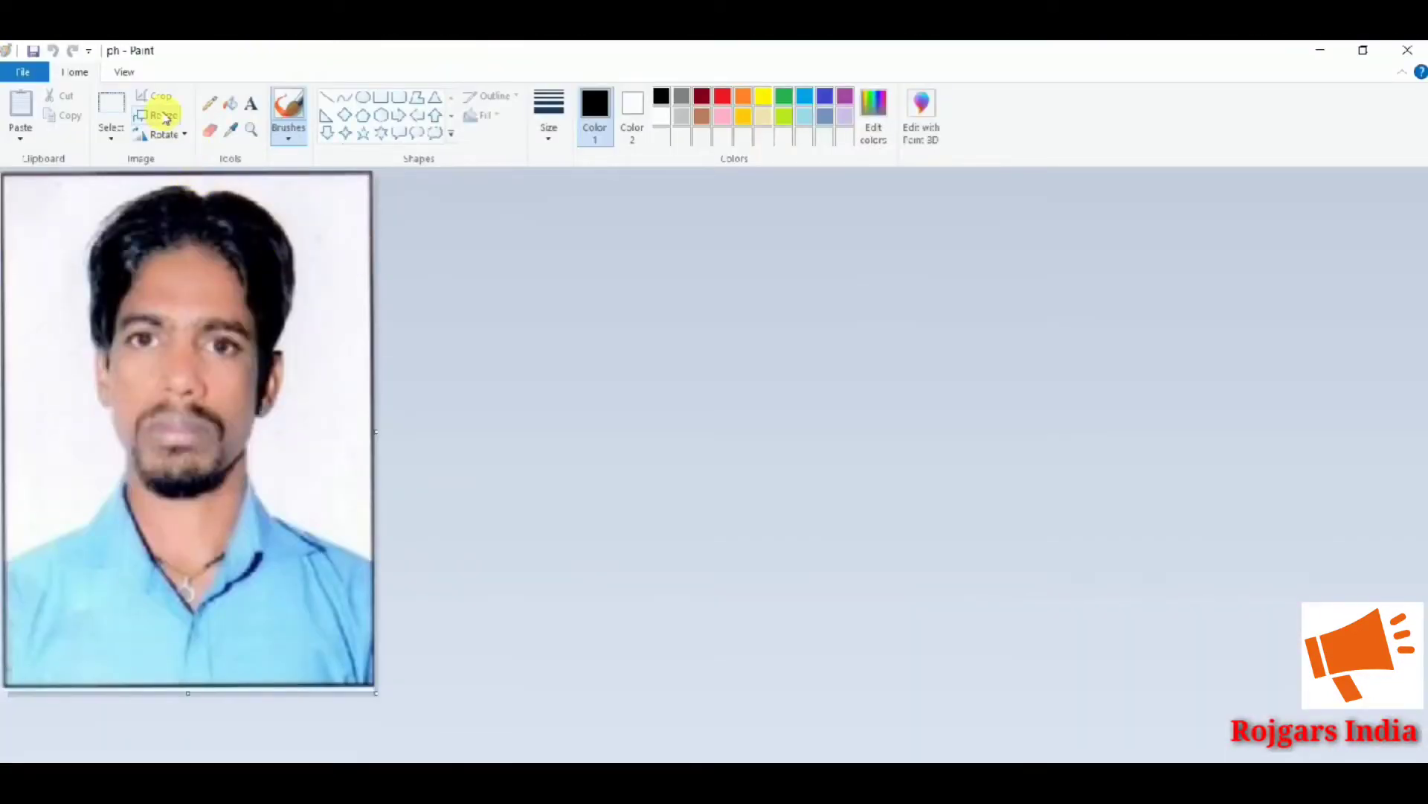
Resize the photo to 300 pixels horizontally with its aspect ratio maintained, and save it
{"action": "left_click", "coordinate": [164, 116]}
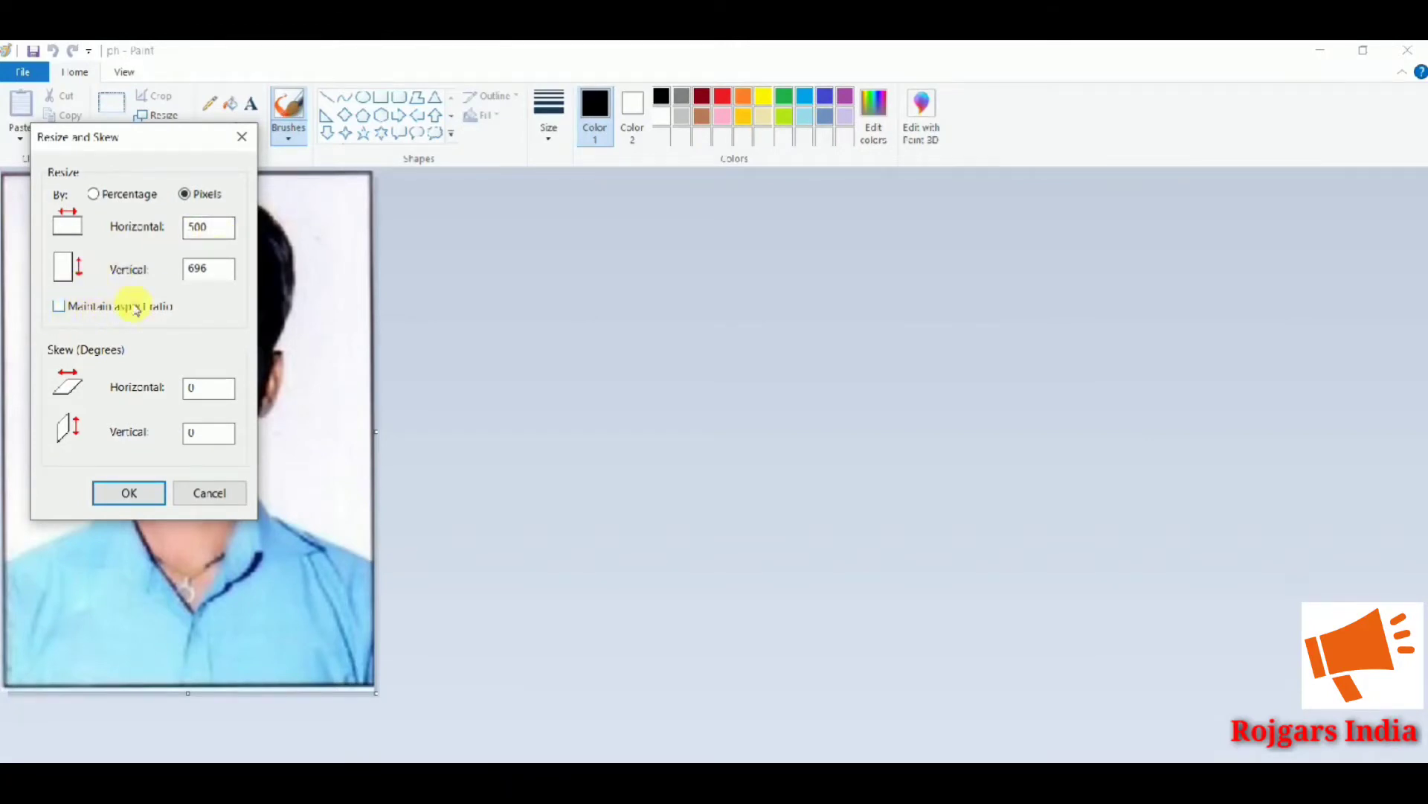
{"action": "double_click", "coordinate": [202, 226]}
{"action": "left_click", "coordinate": [60, 305]}
{"action": "type", "text": "3"}
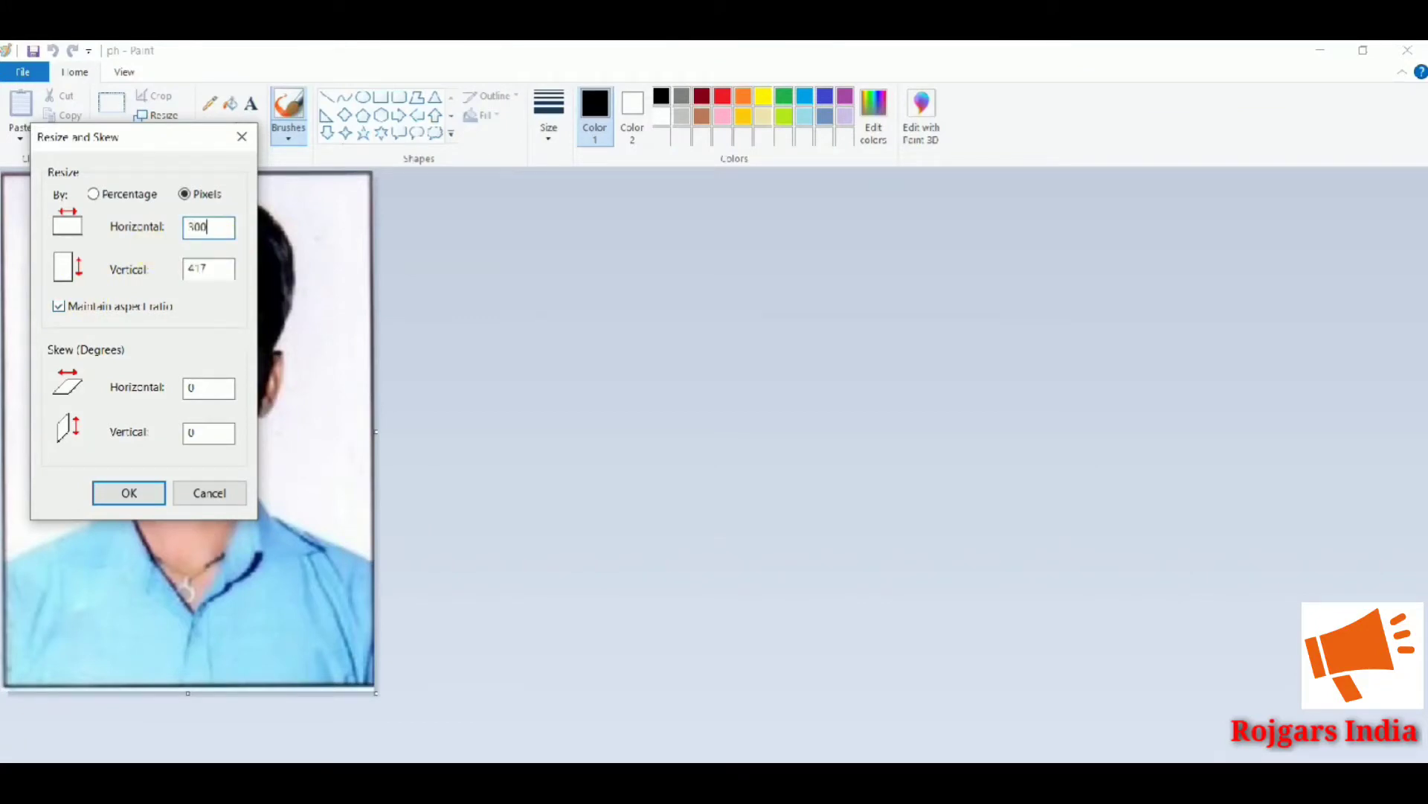
{"action": "left_click", "coordinate": [129, 492]}
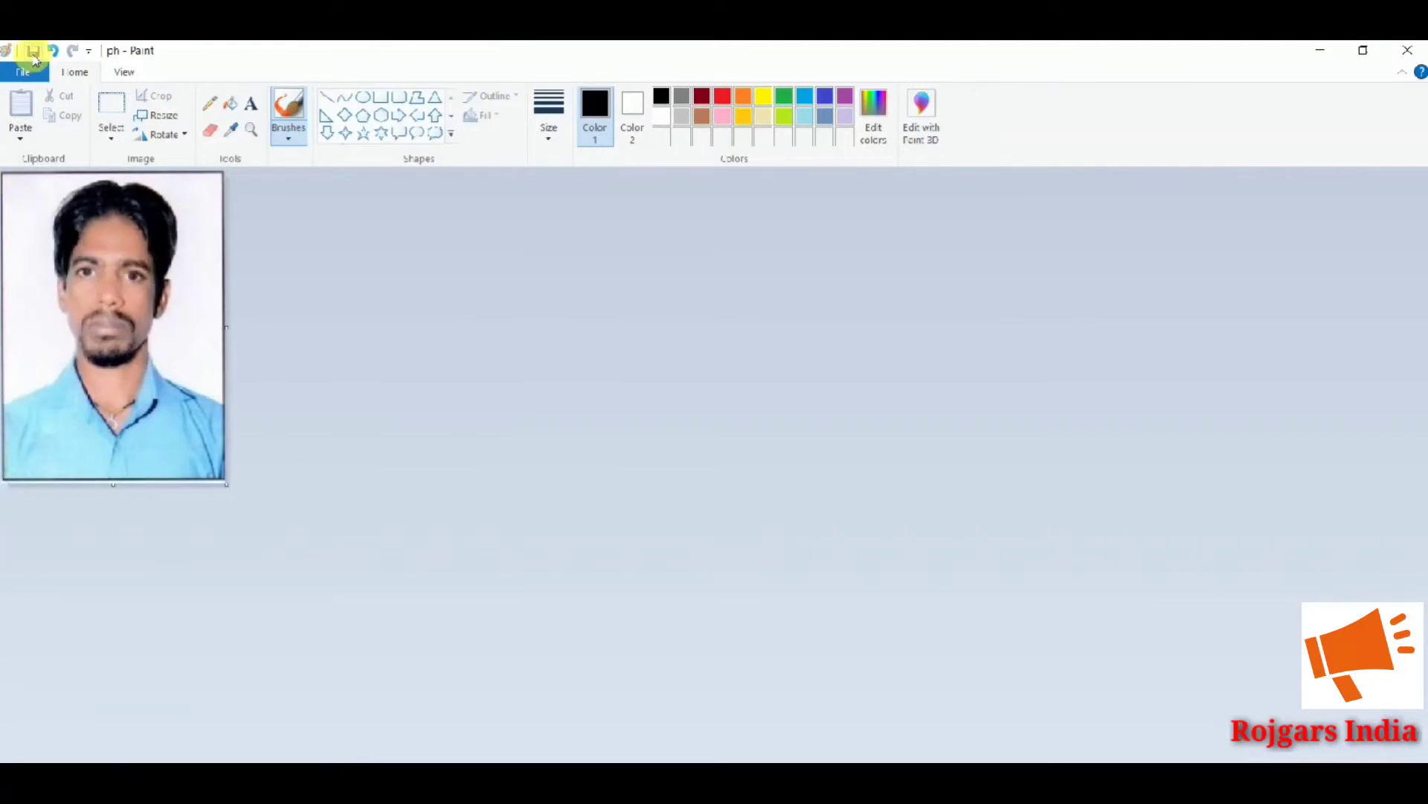
{"action": "left_click", "coordinate": [1321, 52]}
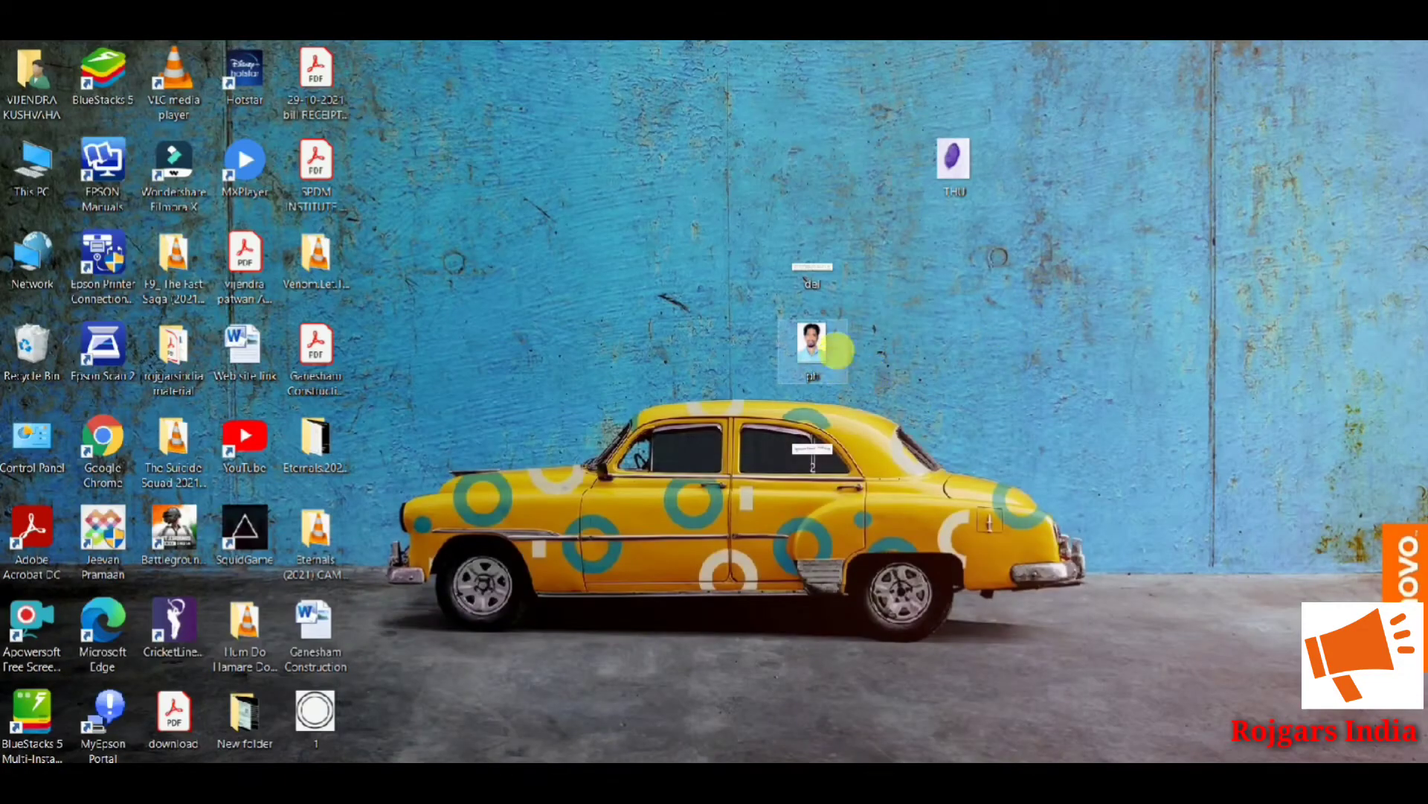
Check the resized photo's new file size in the properties of ph
{"action": "right_click", "coordinate": [838, 349]}
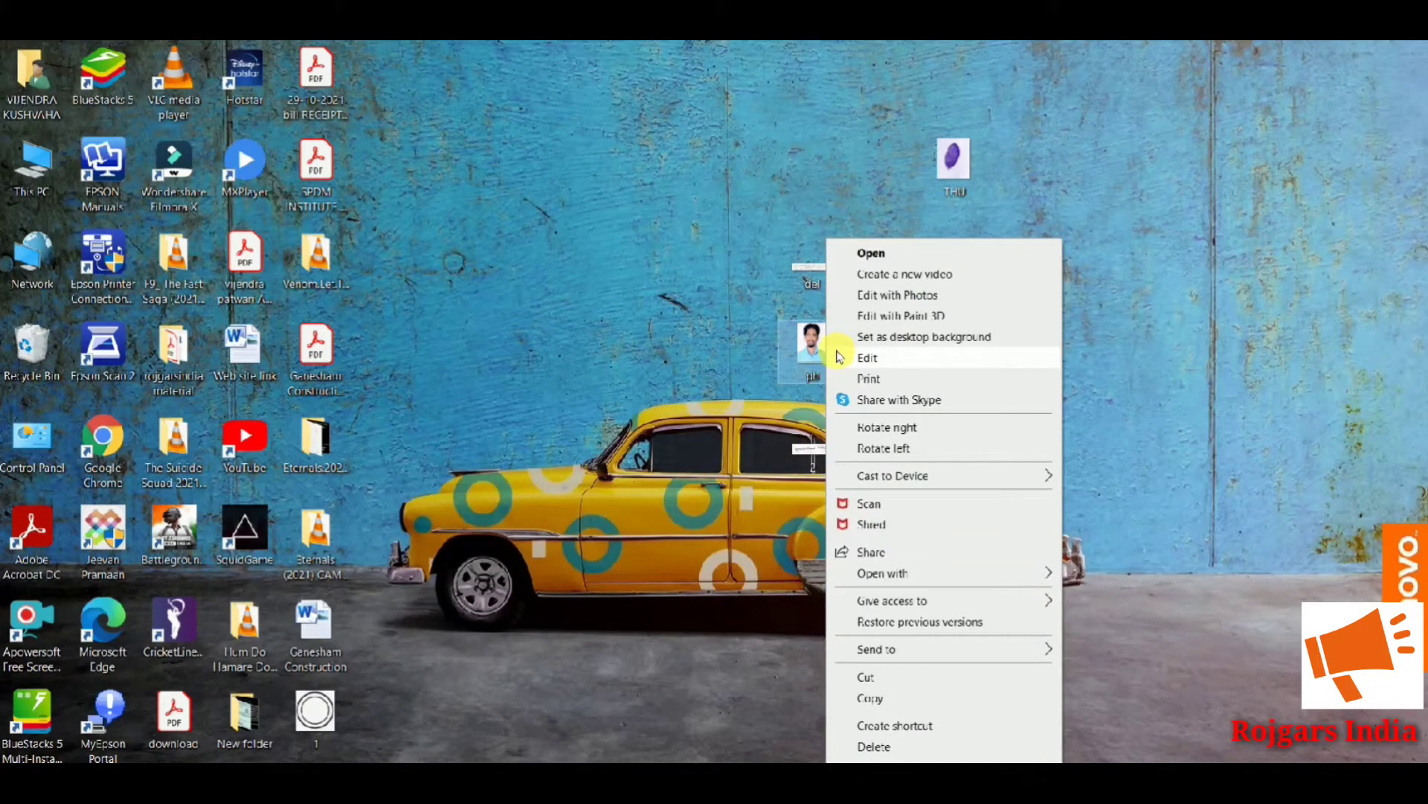
{"action": "left_click", "coordinate": [878, 773]}
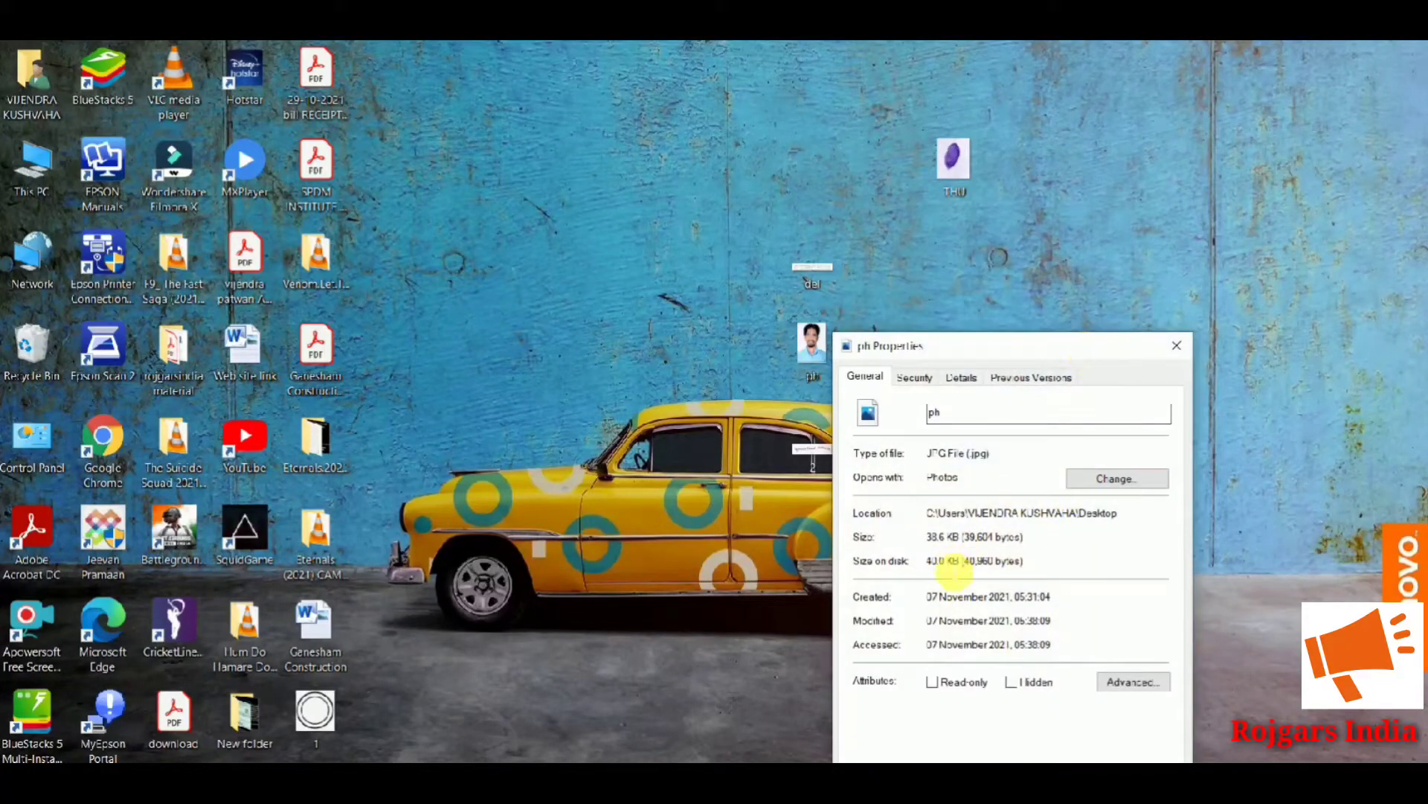
{"action": "left_click_drag", "start_coordinate": [1060, 348], "coordinate": [1082, 281]}
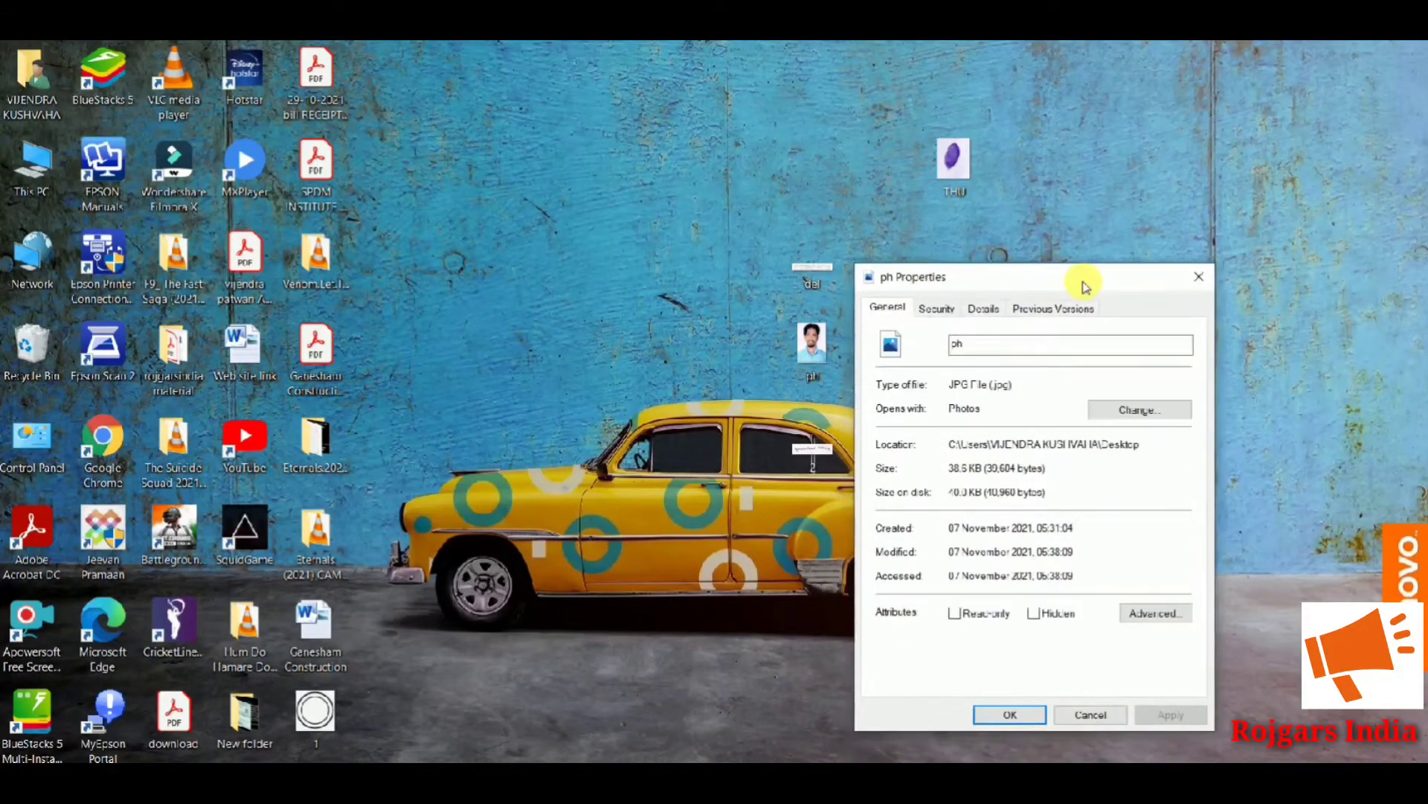
{"action": "left_click", "coordinate": [1197, 278]}
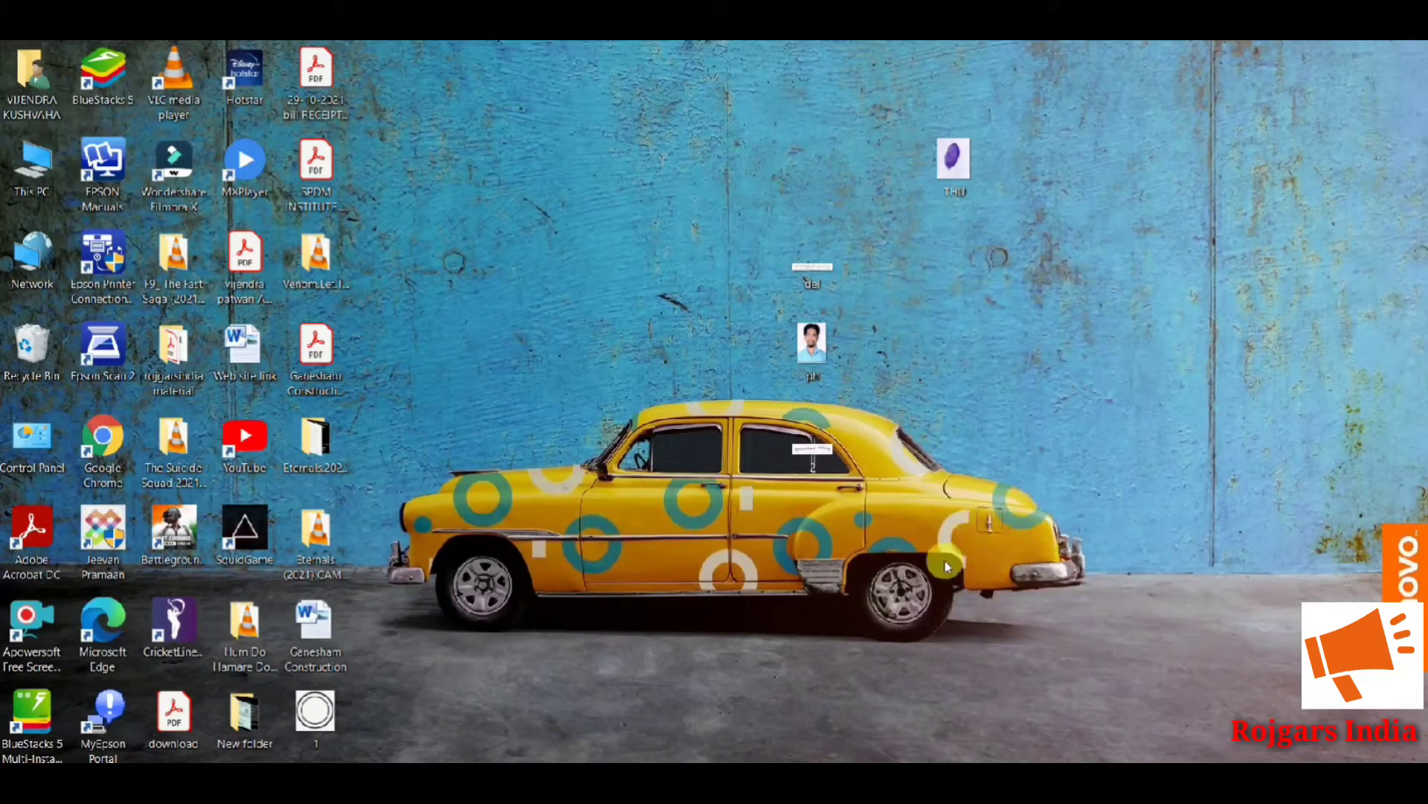
Check the file size of the signature image 2 in its properties
{"action": "right_click", "coordinate": [820, 466]}
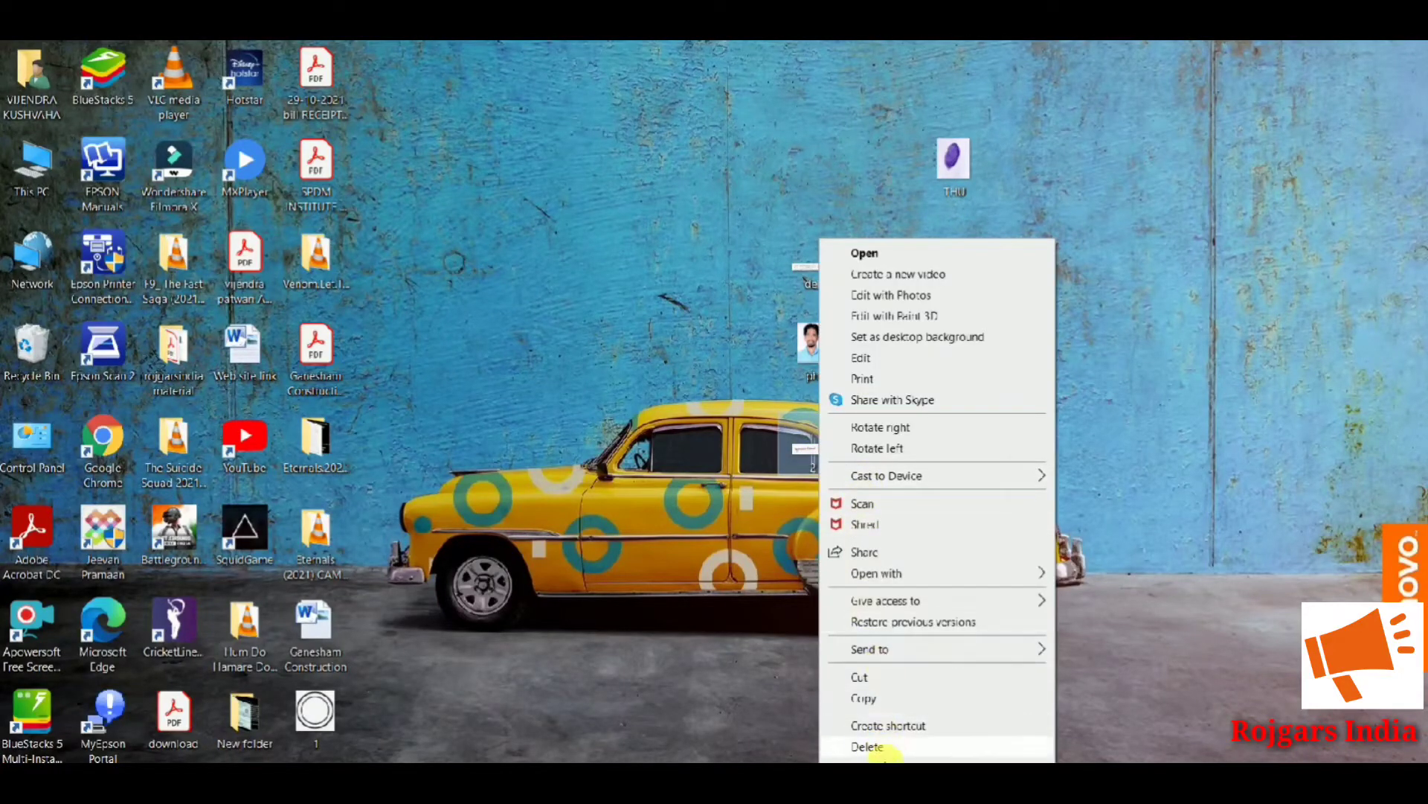
{"action": "left_click", "coordinate": [878, 774]}
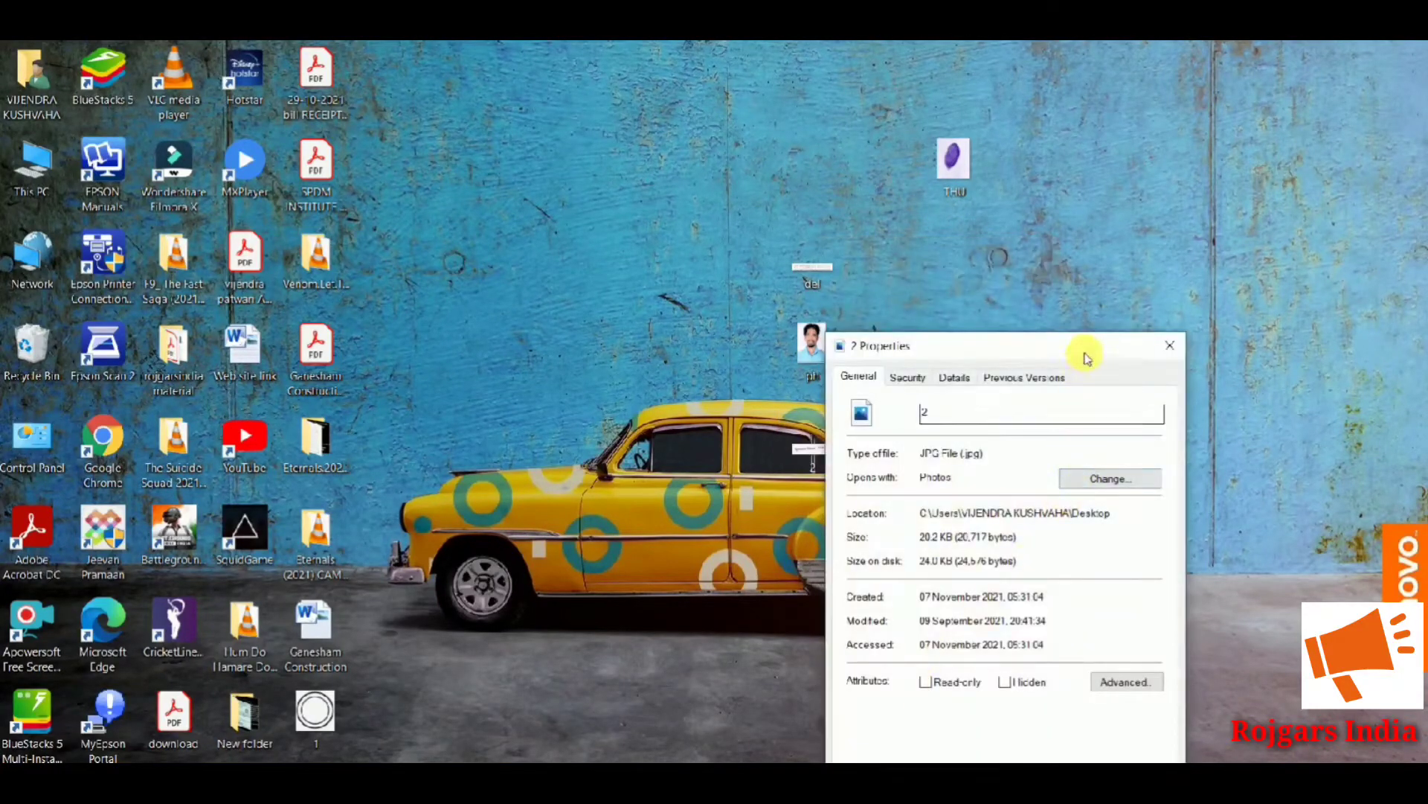
{"action": "left_click_drag", "start_coordinate": [1087, 358], "coordinate": [1128, 286]}
{"action": "left_click", "coordinate": [1212, 275]}
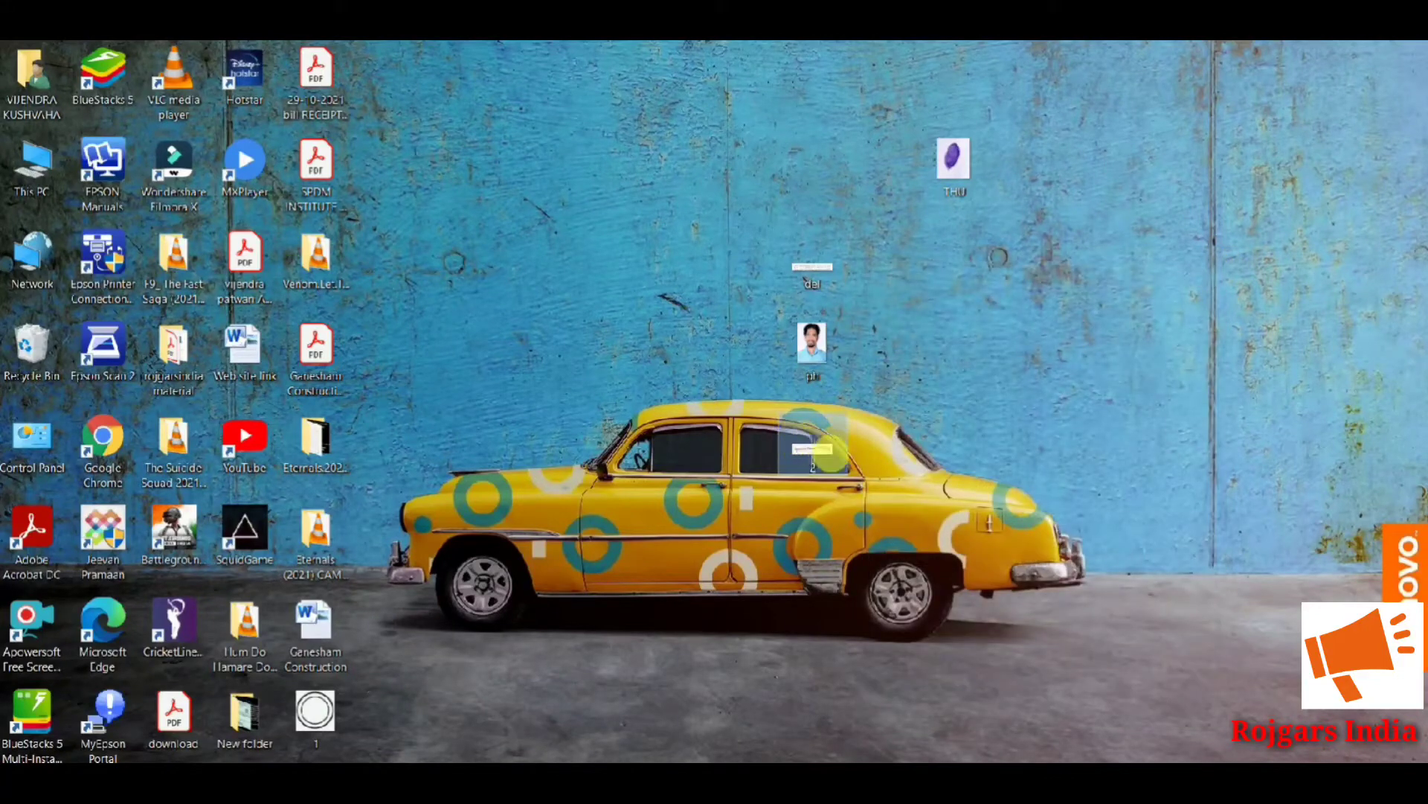
Open the signature image 2 in Paint
{"action": "right_click", "coordinate": [797, 450]}
{"action": "mouse_move", "coordinate": [863, 573]}
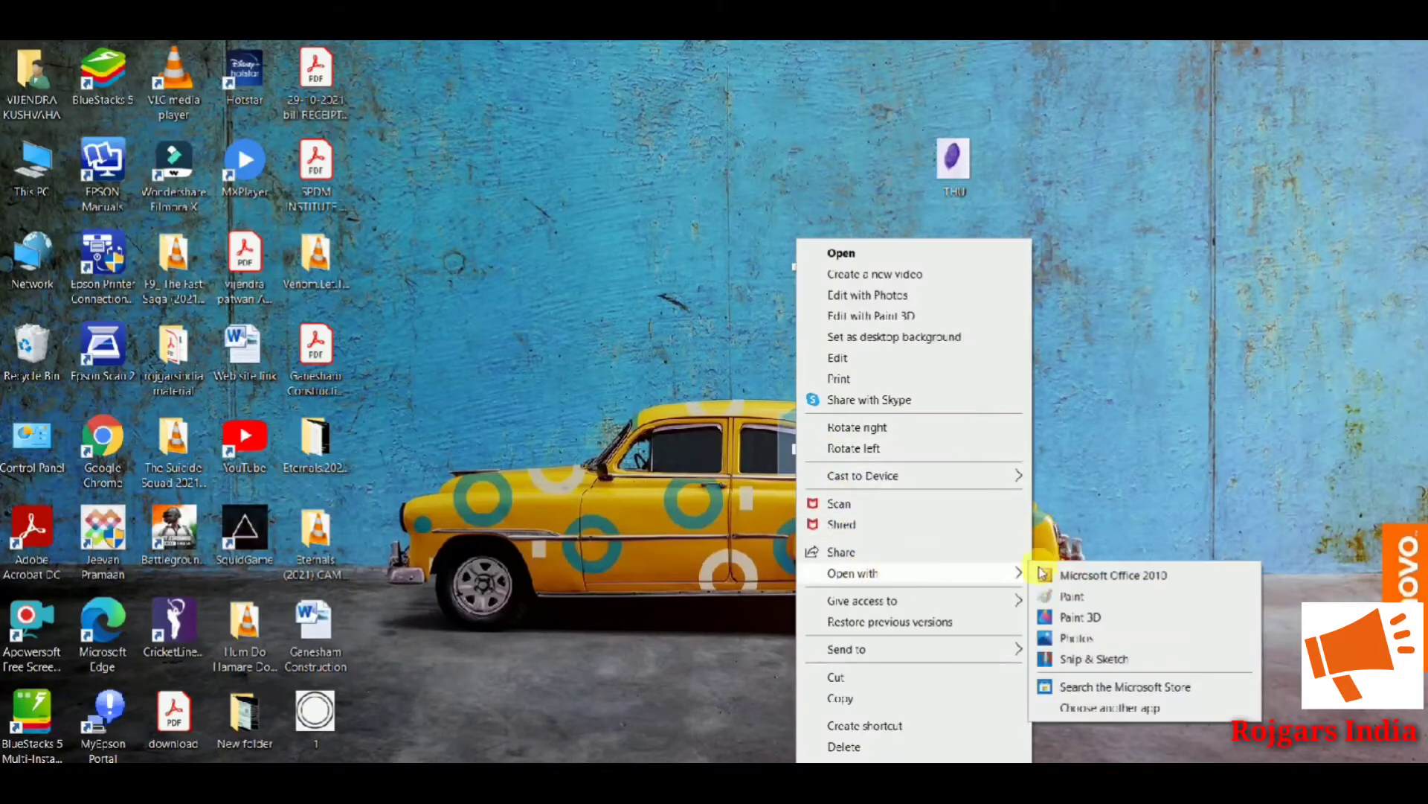
{"action": "left_click", "coordinate": [1071, 596]}
Resize the signature image by pixels to 400 horizontally with its aspect ratio maintained, and save the file before closing it
{"action": "left_click", "coordinate": [153, 114]}
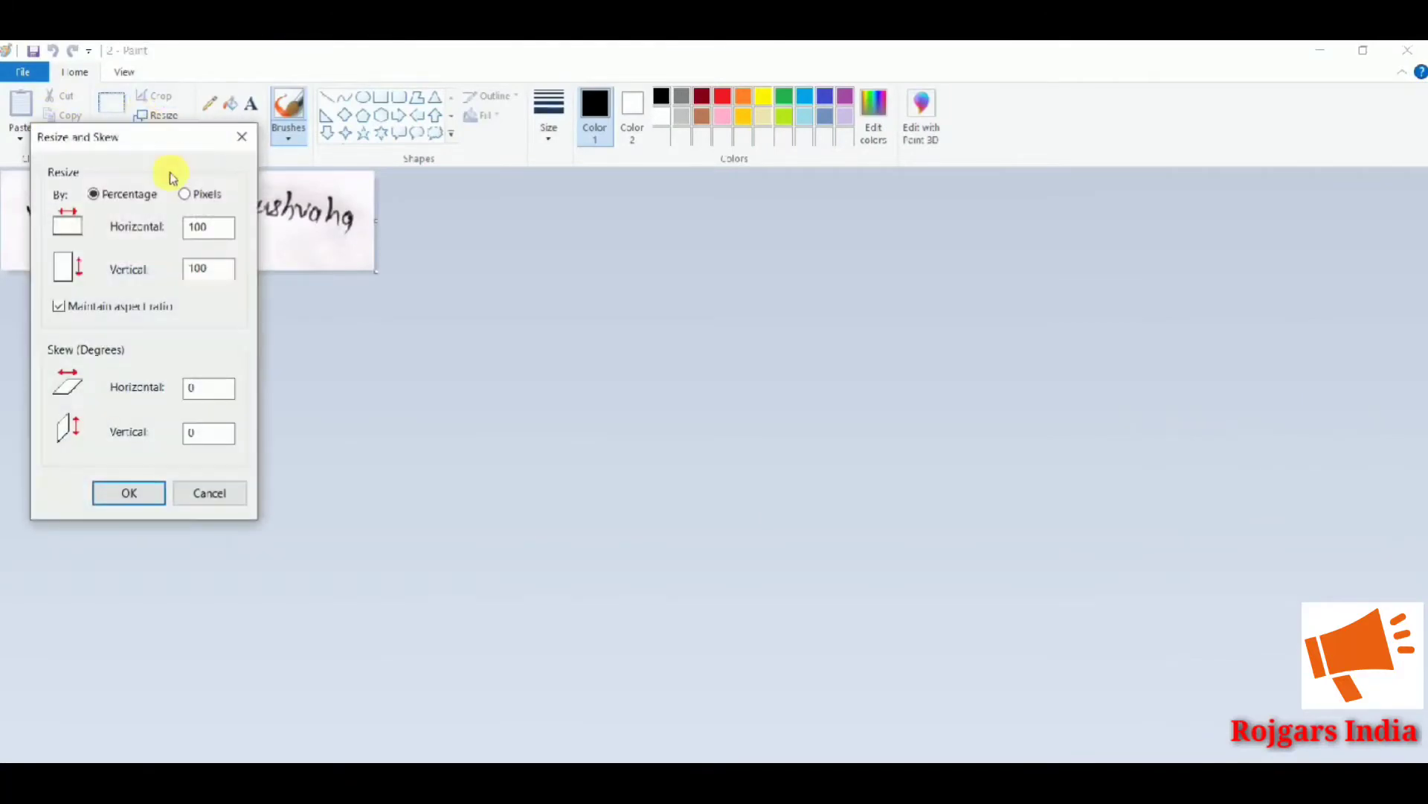
{"action": "left_click", "coordinate": [185, 194]}
{"action": "double_click", "coordinate": [196, 227]}
{"action": "type", "text": "400"}
{"action": "left_click", "coordinate": [131, 491]}
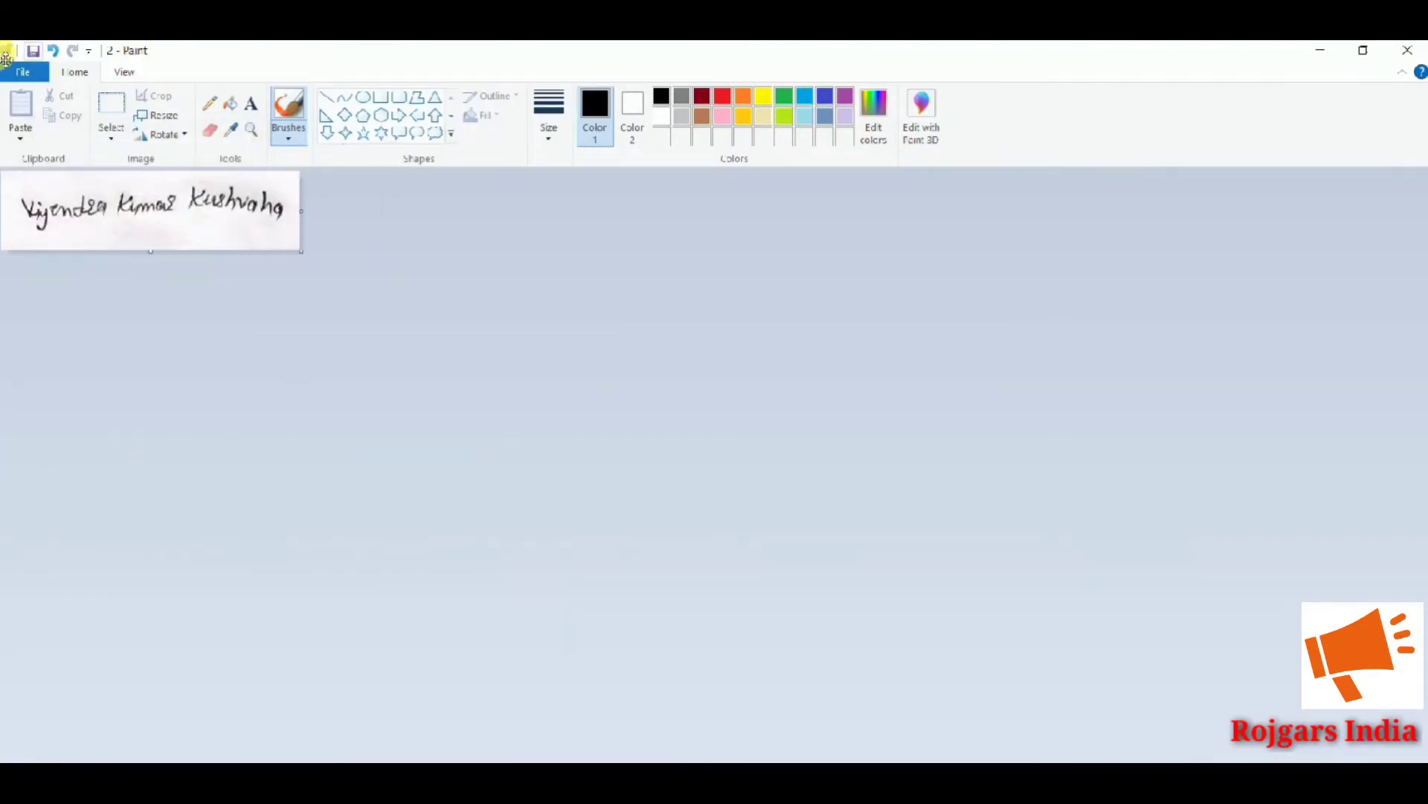
{"action": "left_click", "coordinate": [37, 58]}
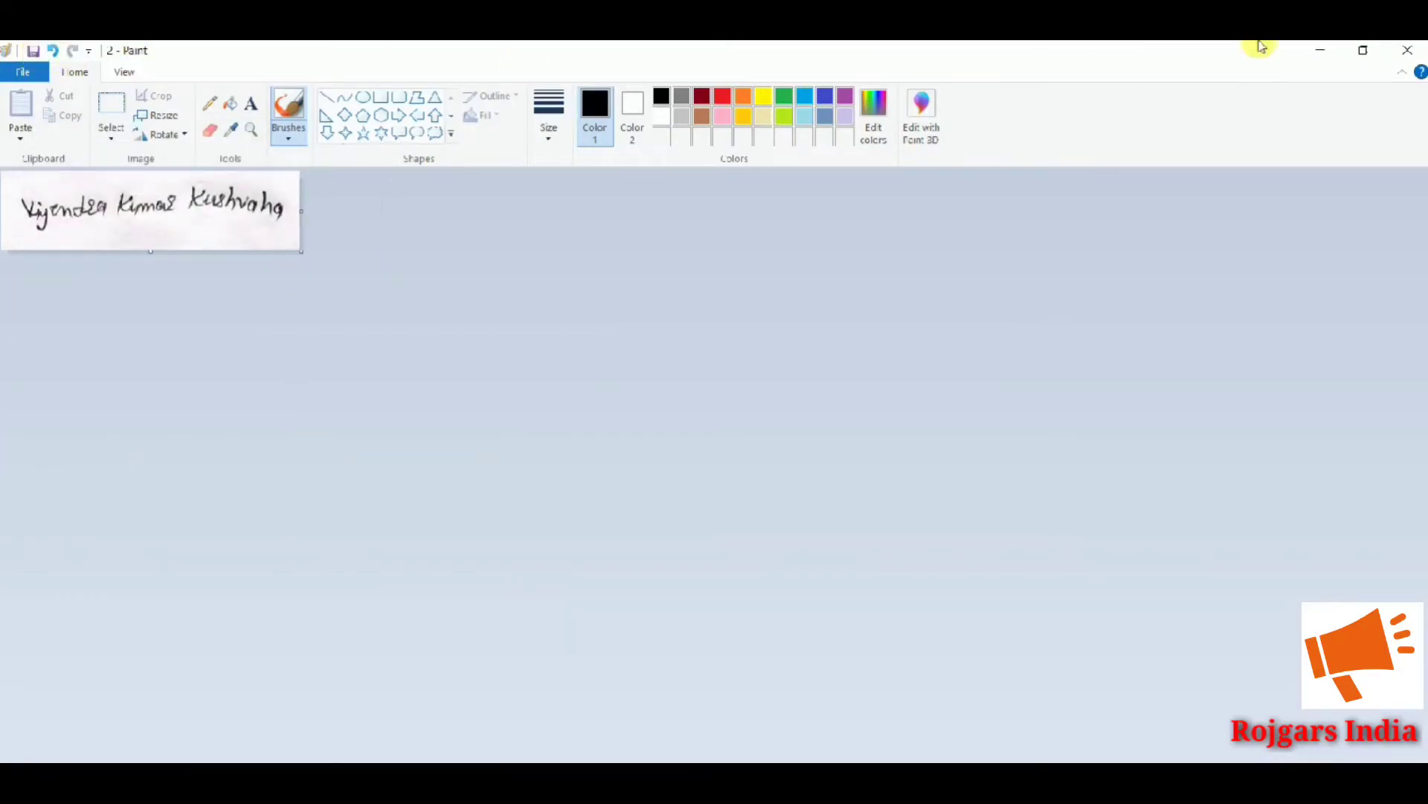
{"action": "left_click", "coordinate": [1407, 50]}
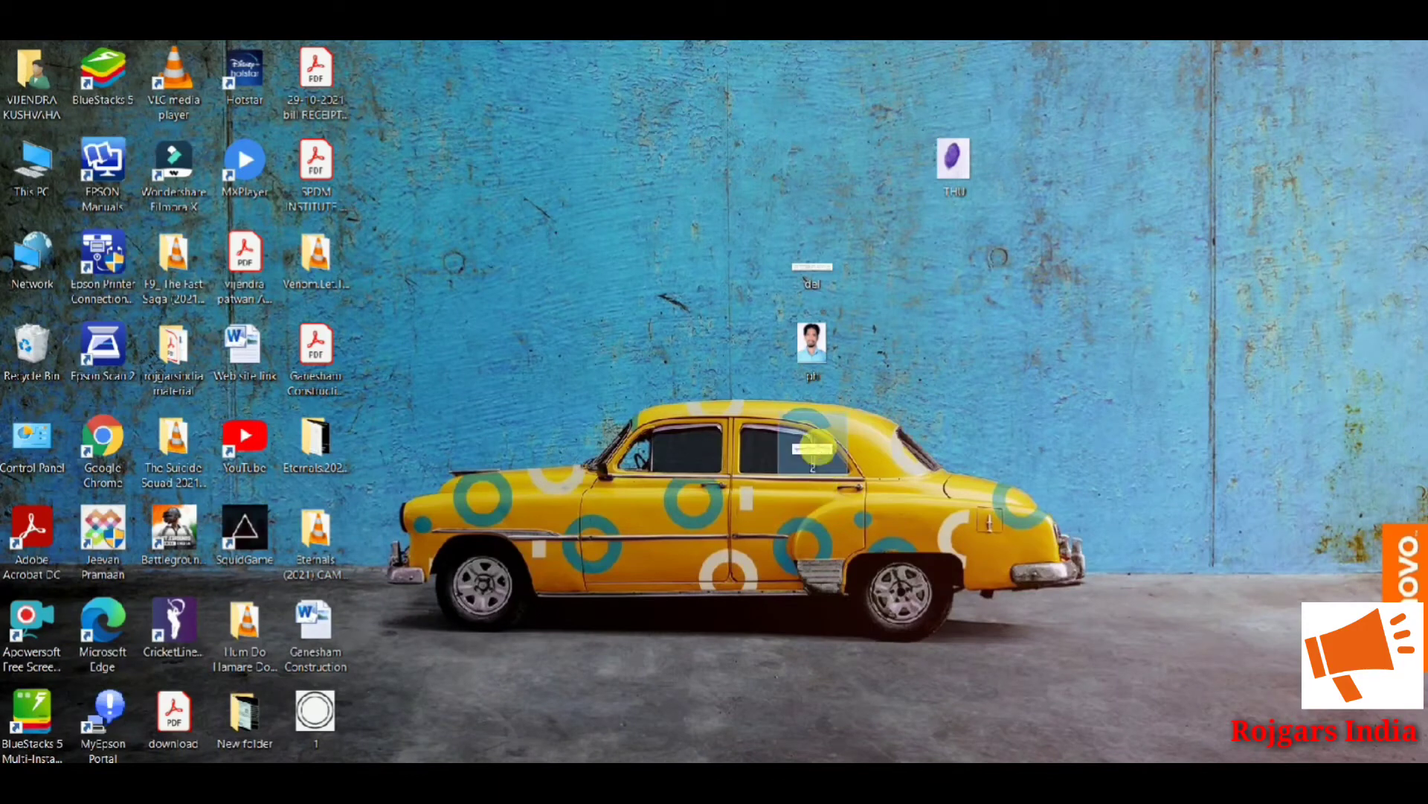
Check the resized signature's new file size in the properties of image 2
{"action": "right_click", "coordinate": [817, 454]}
{"action": "left_click", "coordinate": [870, 774]}
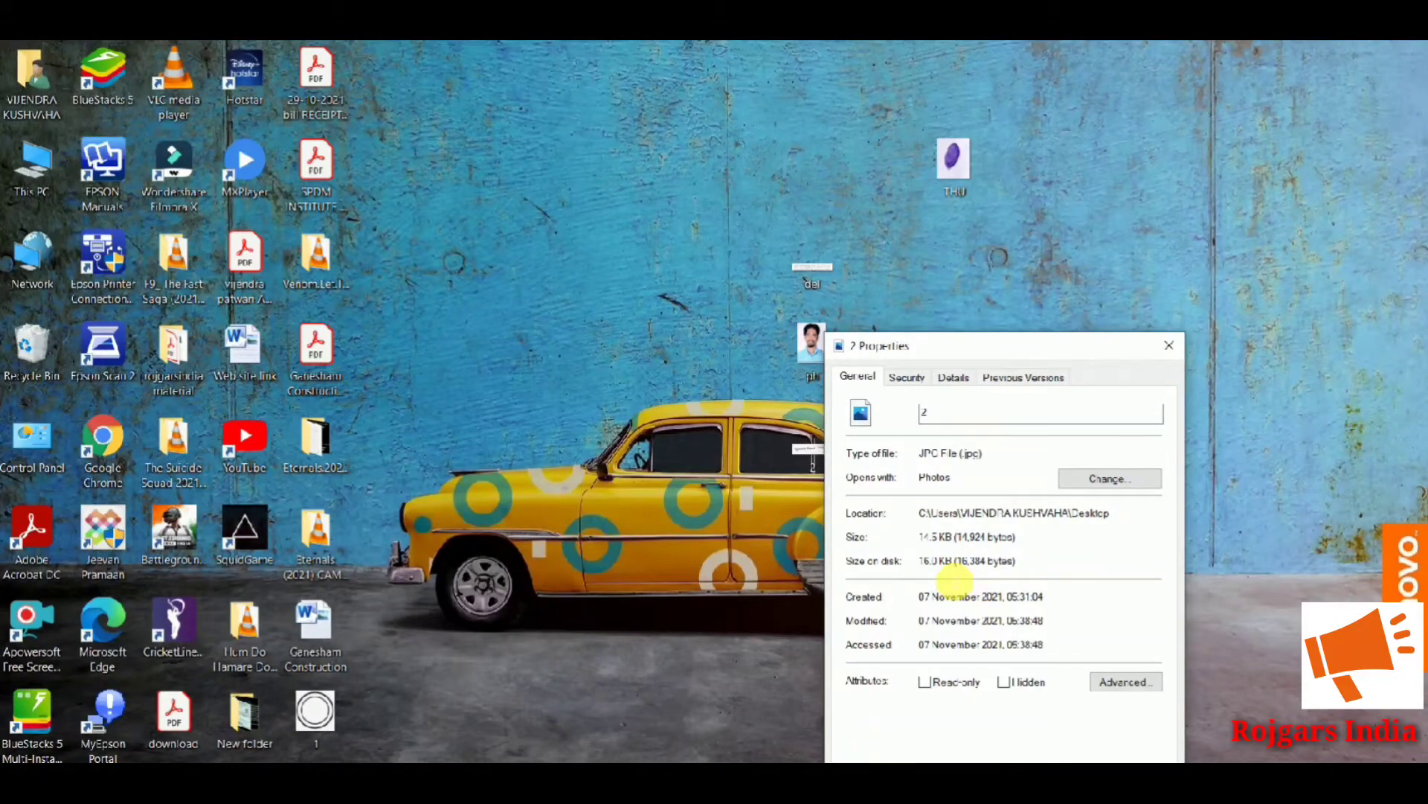
{"action": "left_click", "coordinate": [1169, 345]}
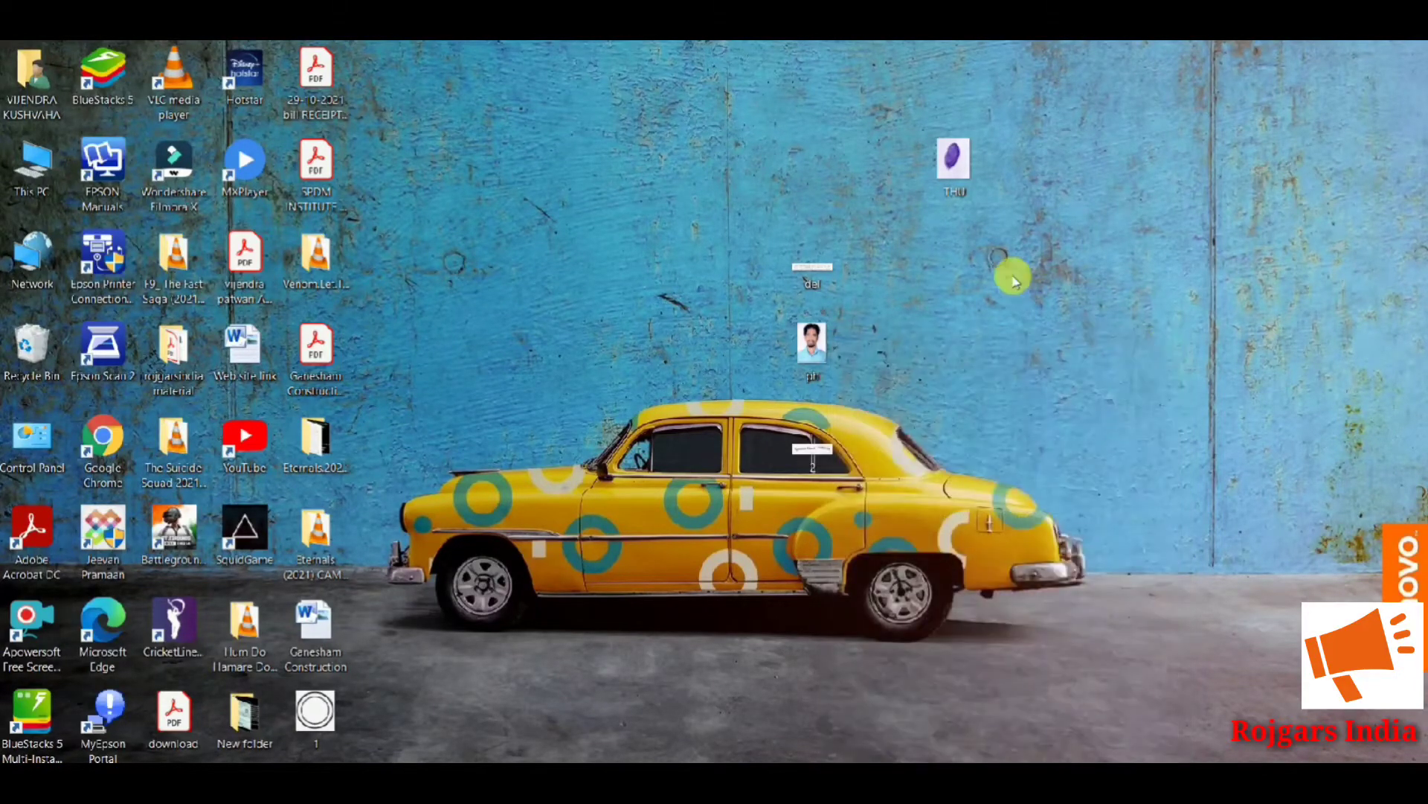
Check the file size of the thumb impression image THU in its properties
{"action": "right_click", "coordinate": [962, 184]}
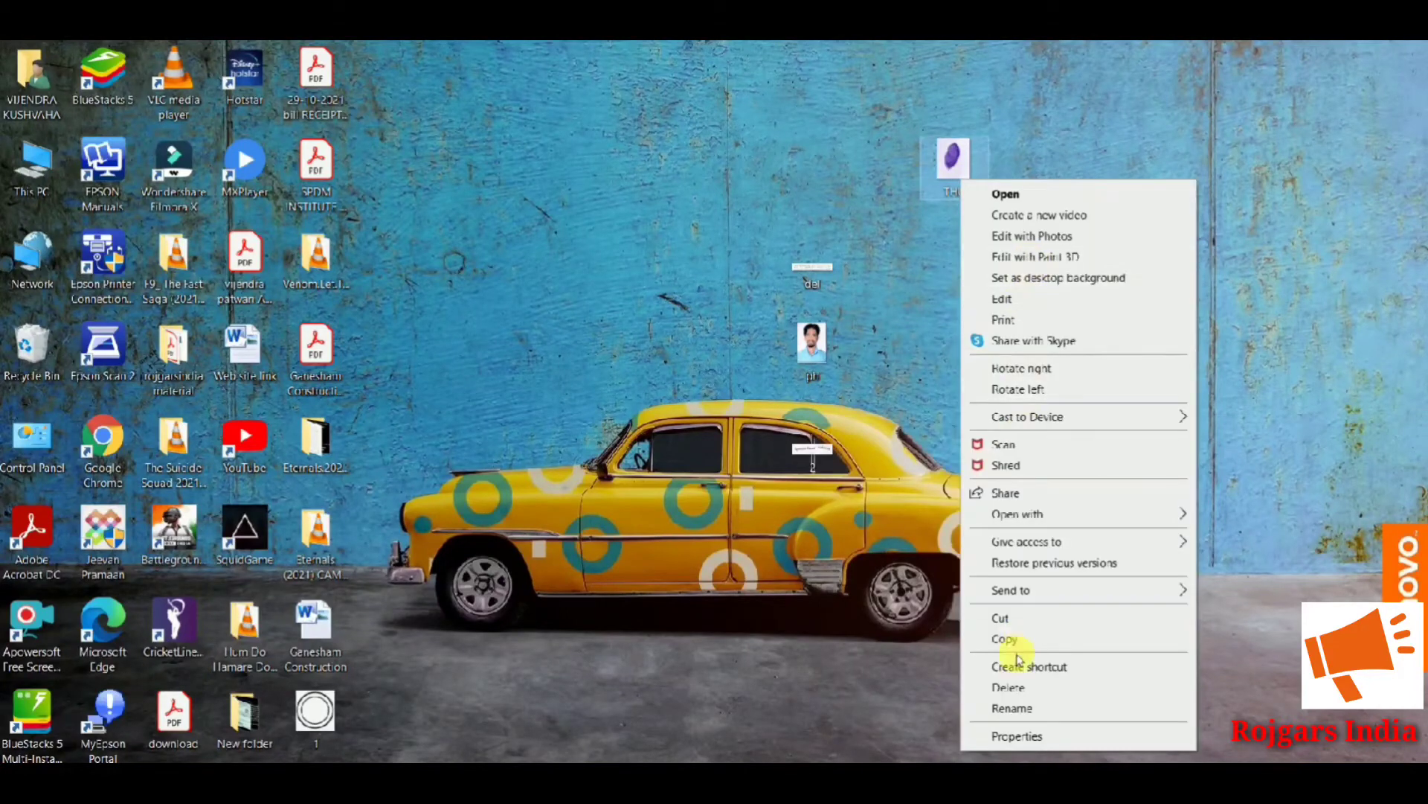
{"action": "left_click", "coordinate": [1021, 737]}
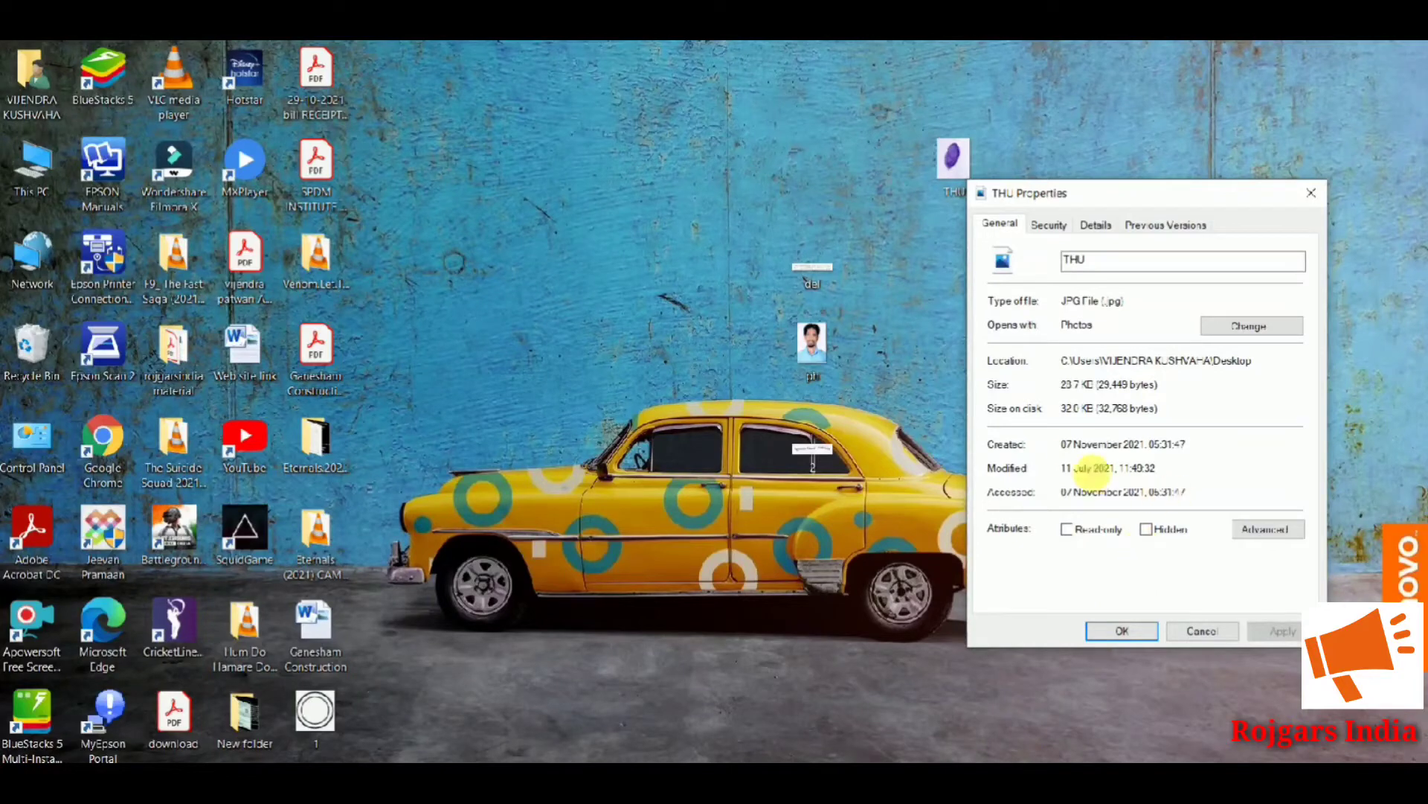
{"action": "left_click", "coordinate": [1172, 632]}
Open the thumb impression image THU in Paint
{"action": "right_click", "coordinate": [956, 178]}
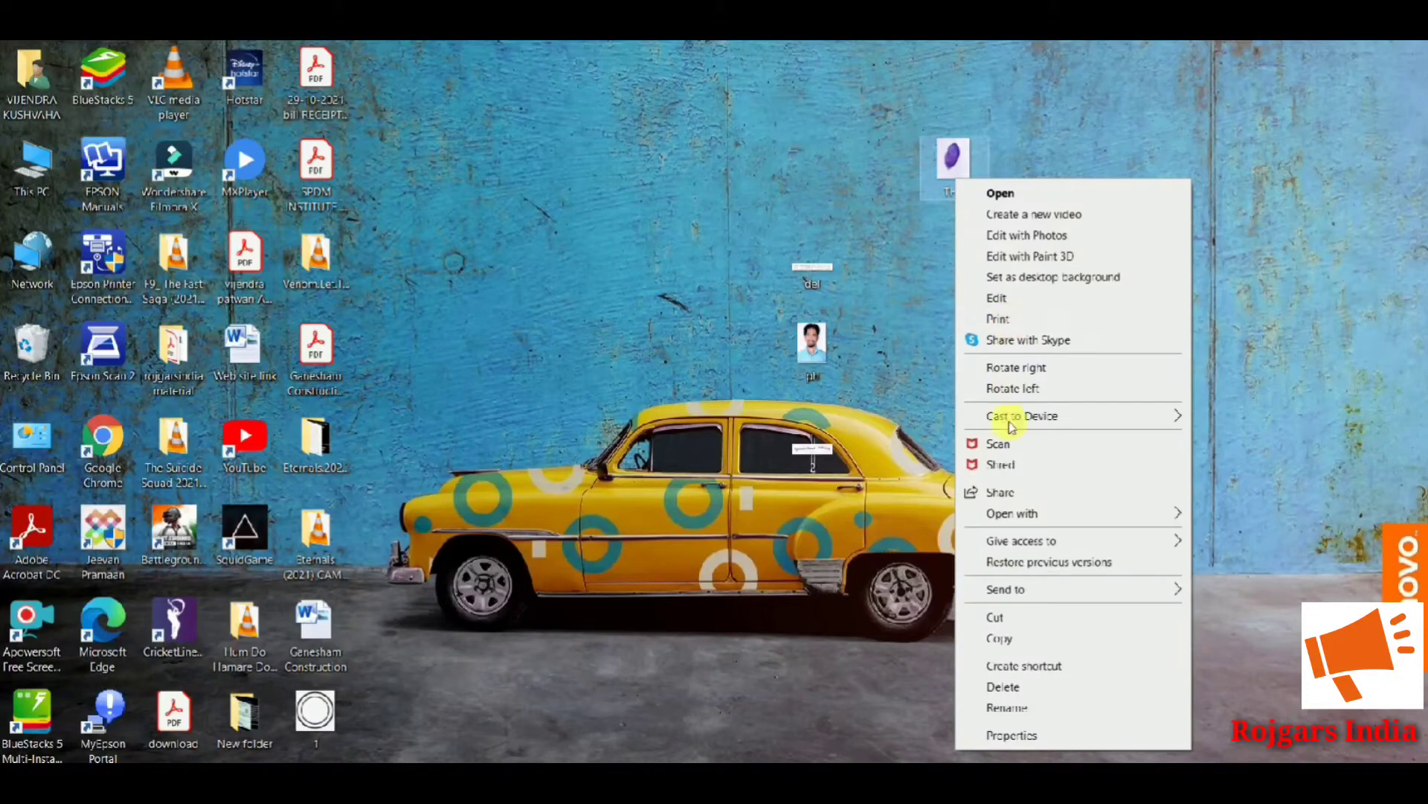
{"action": "mouse_move", "coordinate": [1071, 513]}
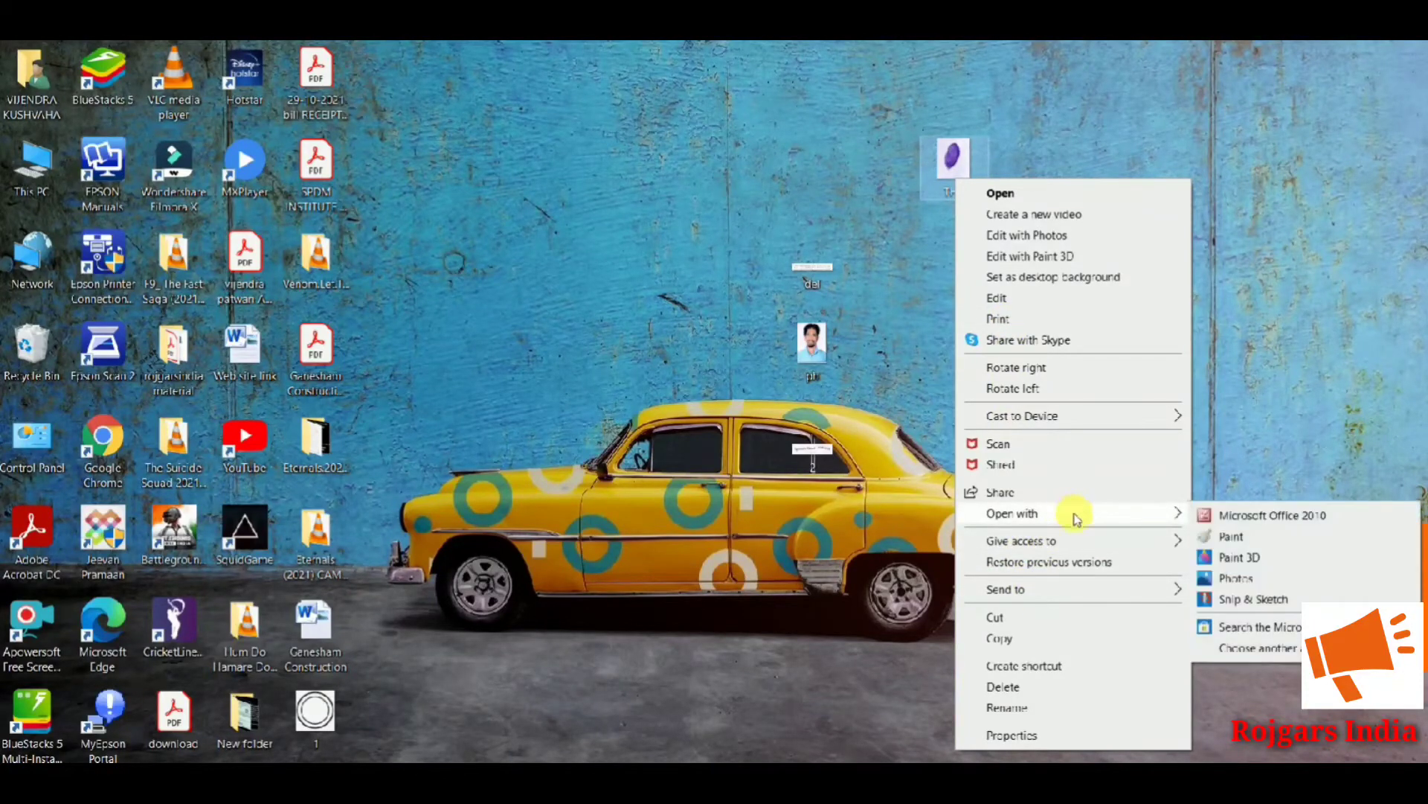
{"action": "left_click", "coordinate": [1193, 533]}
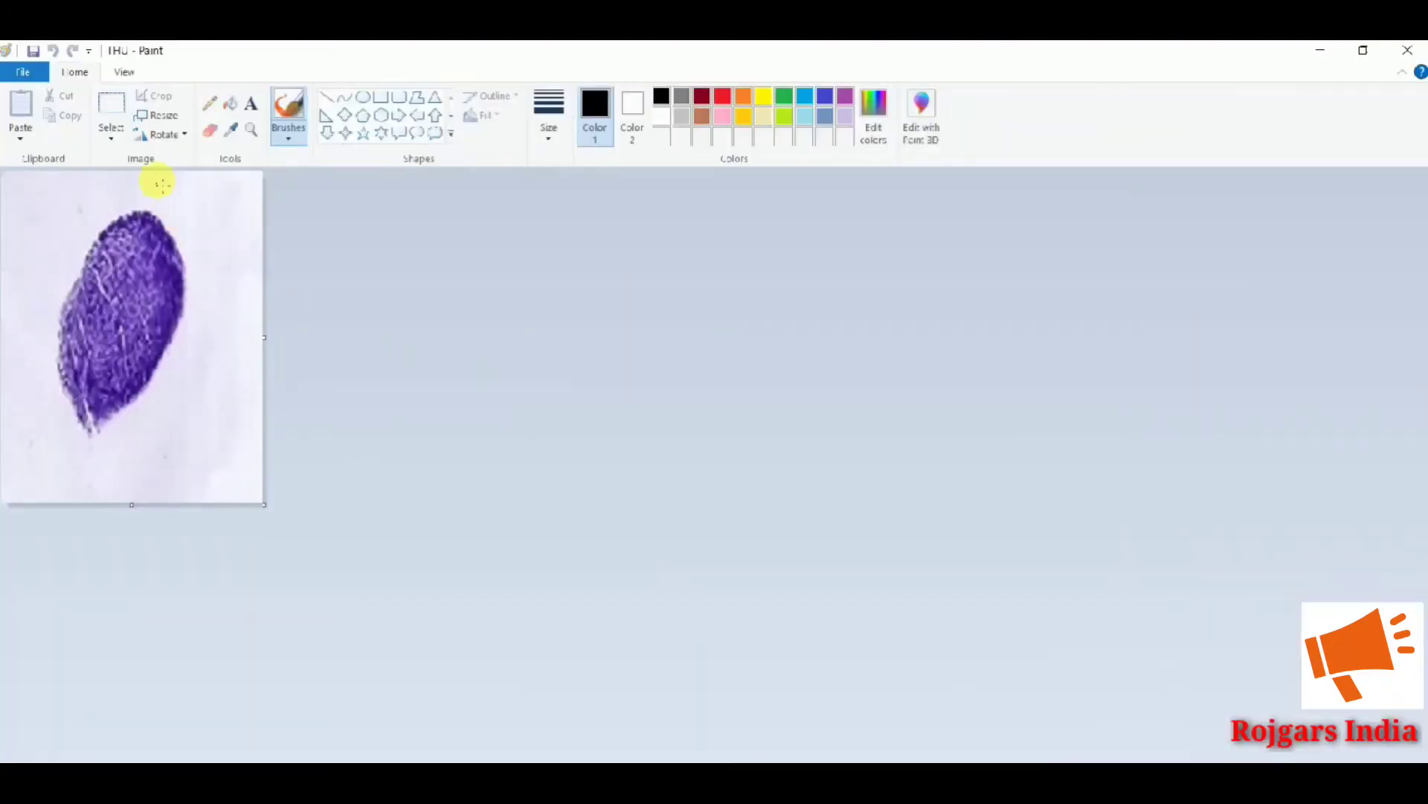
Resize the thumb impression by pixels to 400 horizontally with its aspect ratio maintained, and save the file before closing it
{"action": "left_click", "coordinate": [166, 116]}
{"action": "left_click", "coordinate": [192, 192]}
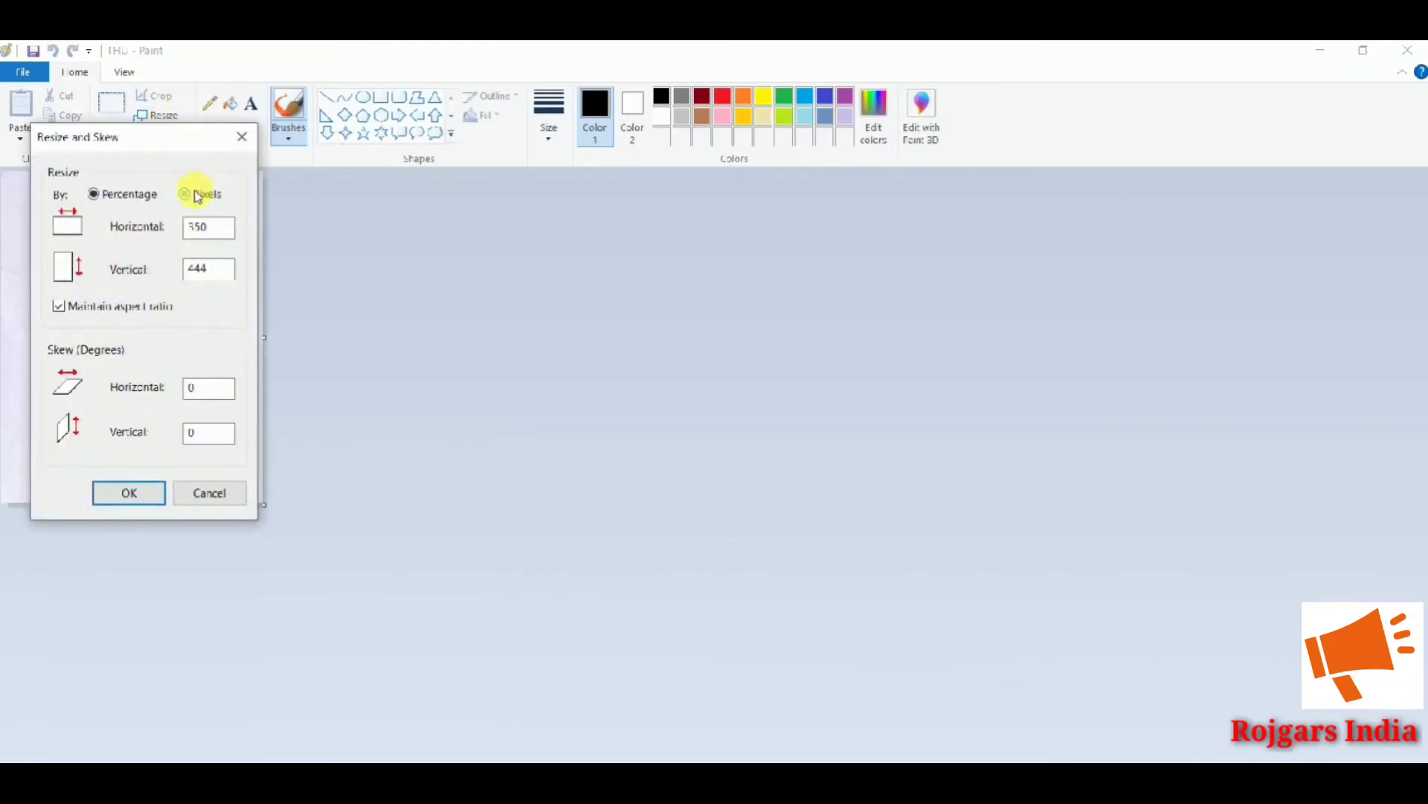
{"action": "double_click", "coordinate": [214, 229]}
{"action": "type", "text": "400"}
{"action": "left_click", "coordinate": [140, 489]}
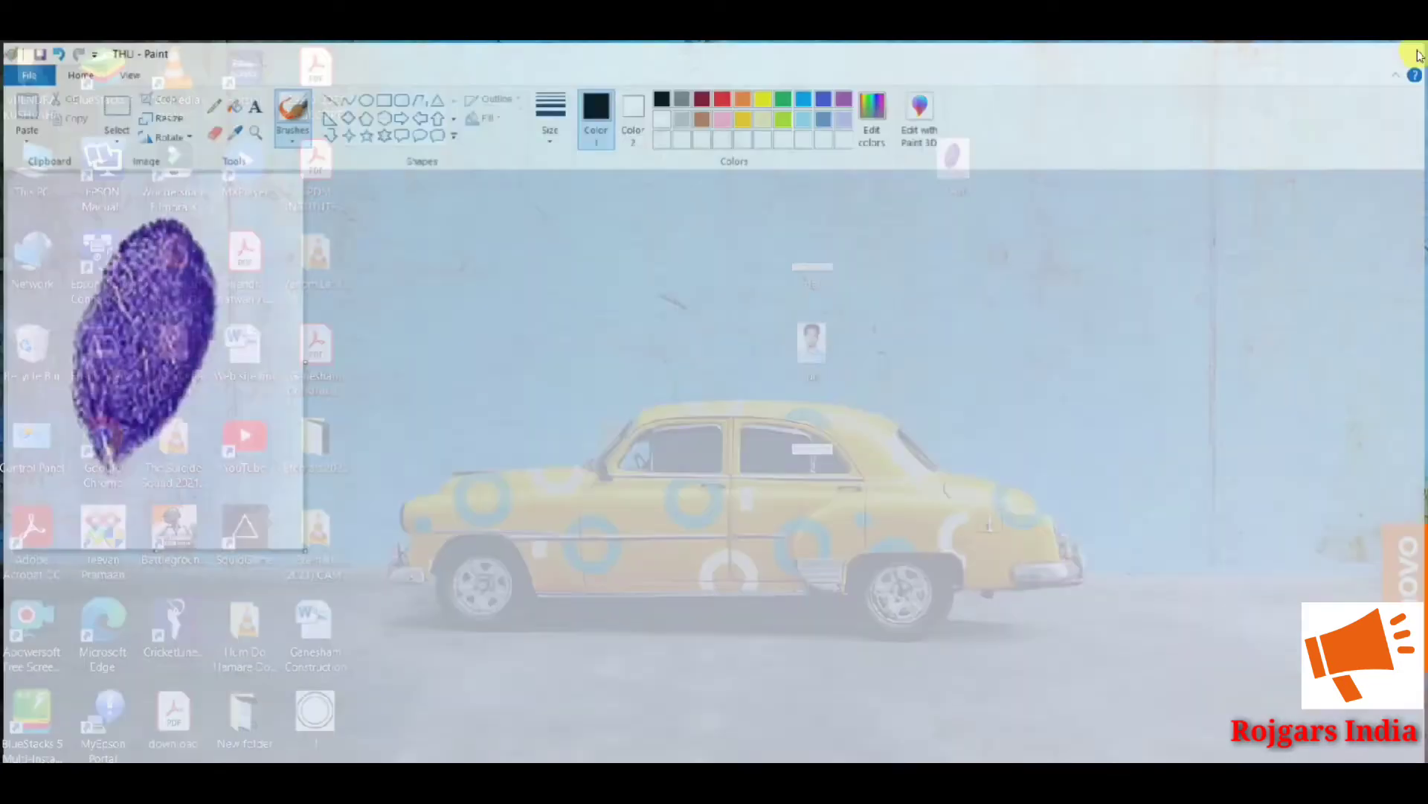
{"action": "left_click", "coordinate": [1406, 49]}
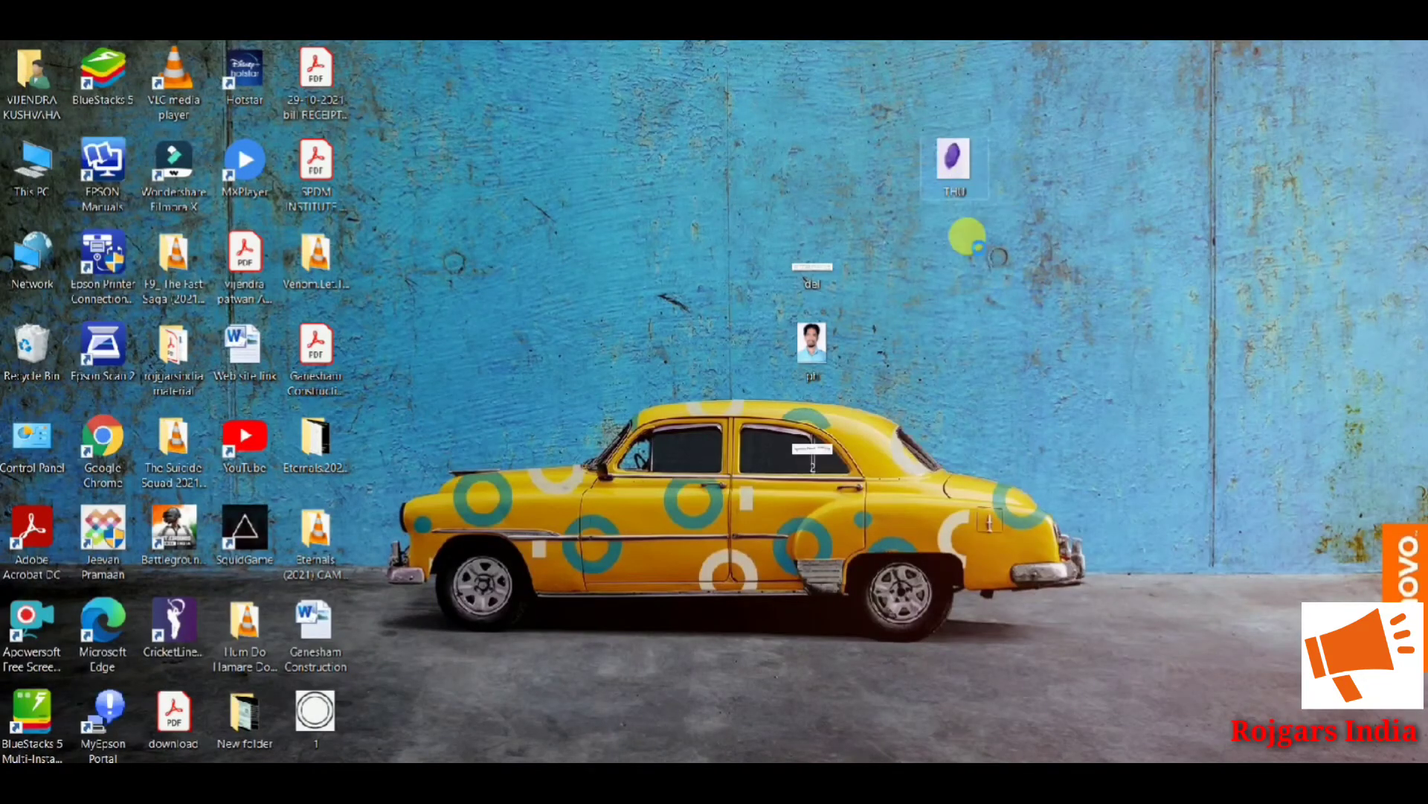
Check the resized thumb impression's new file size in the properties of THU
{"action": "right_click", "coordinate": [955, 179]}
{"action": "left_click", "coordinate": [1084, 716]}
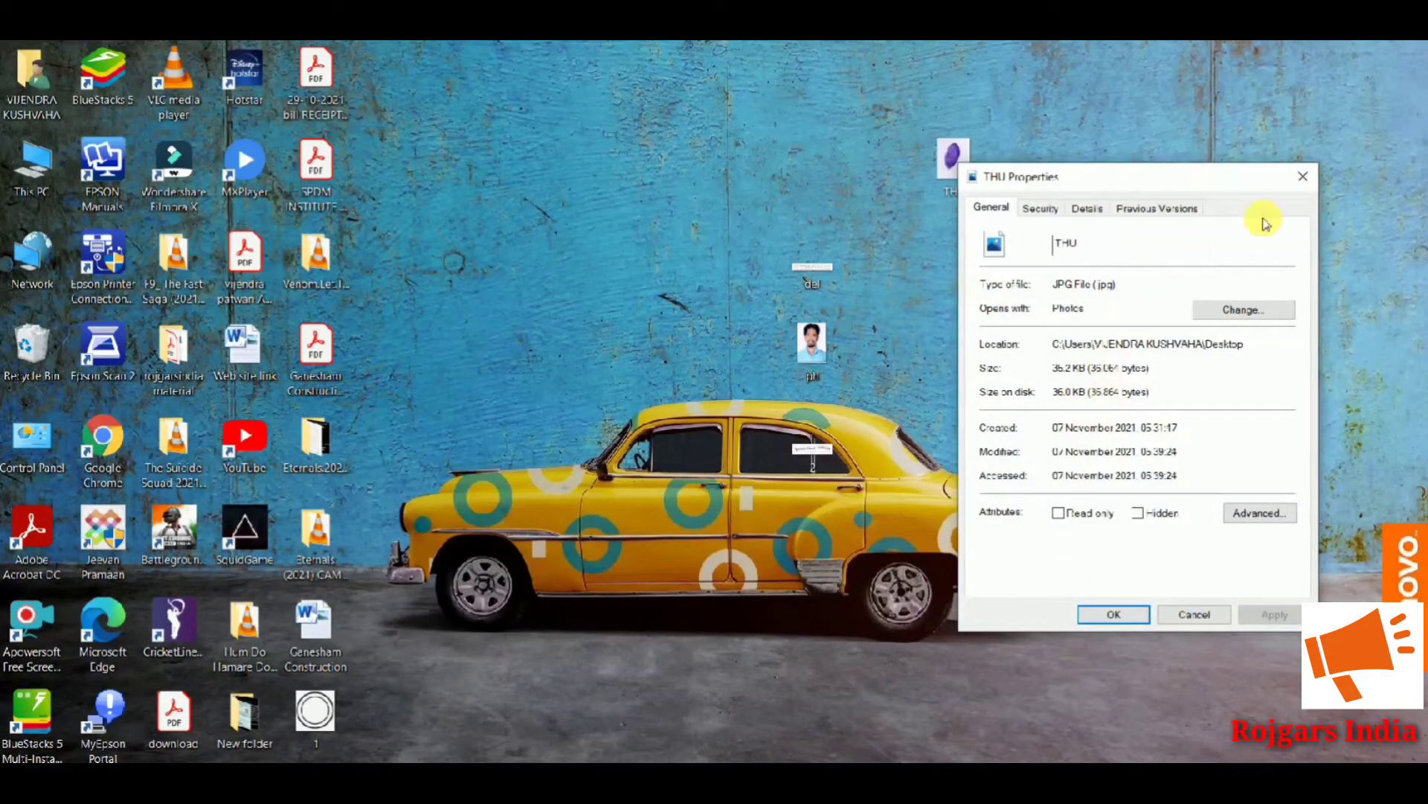
{"action": "left_click", "coordinate": [1302, 179]}
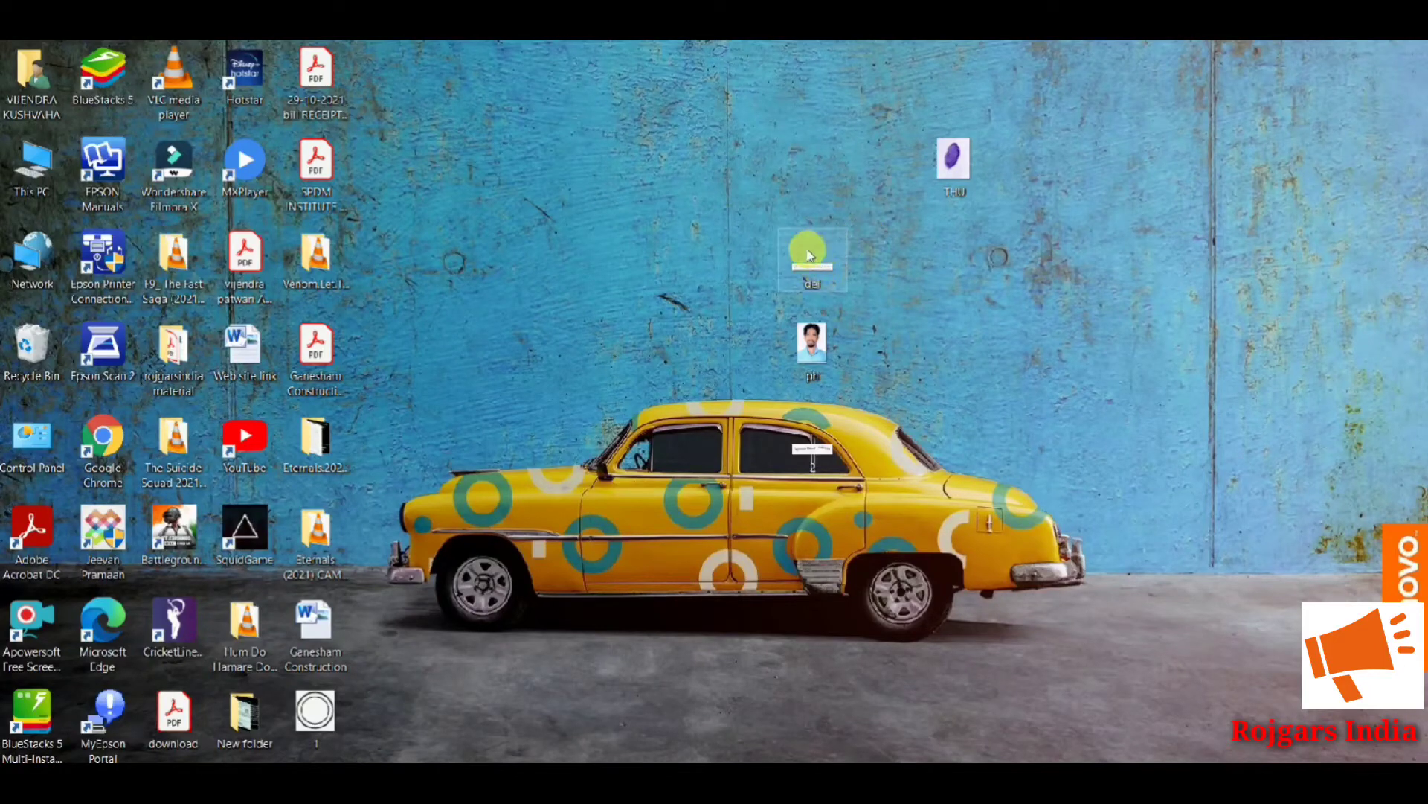
Check the file size of the handwritten declaration image del in its properties
{"action": "right_click", "coordinate": [809, 255]}
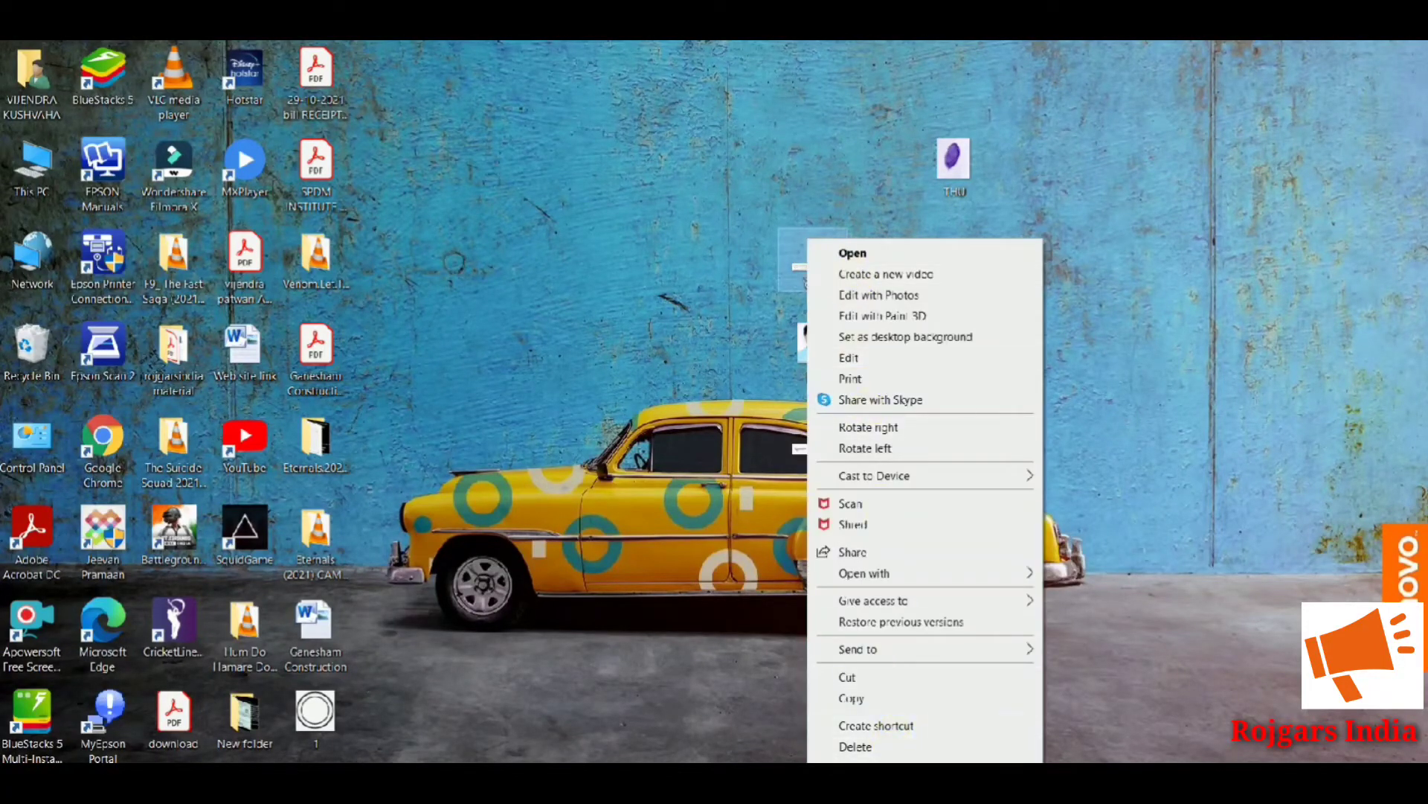
{"action": "left_click", "coordinate": [856, 757]}
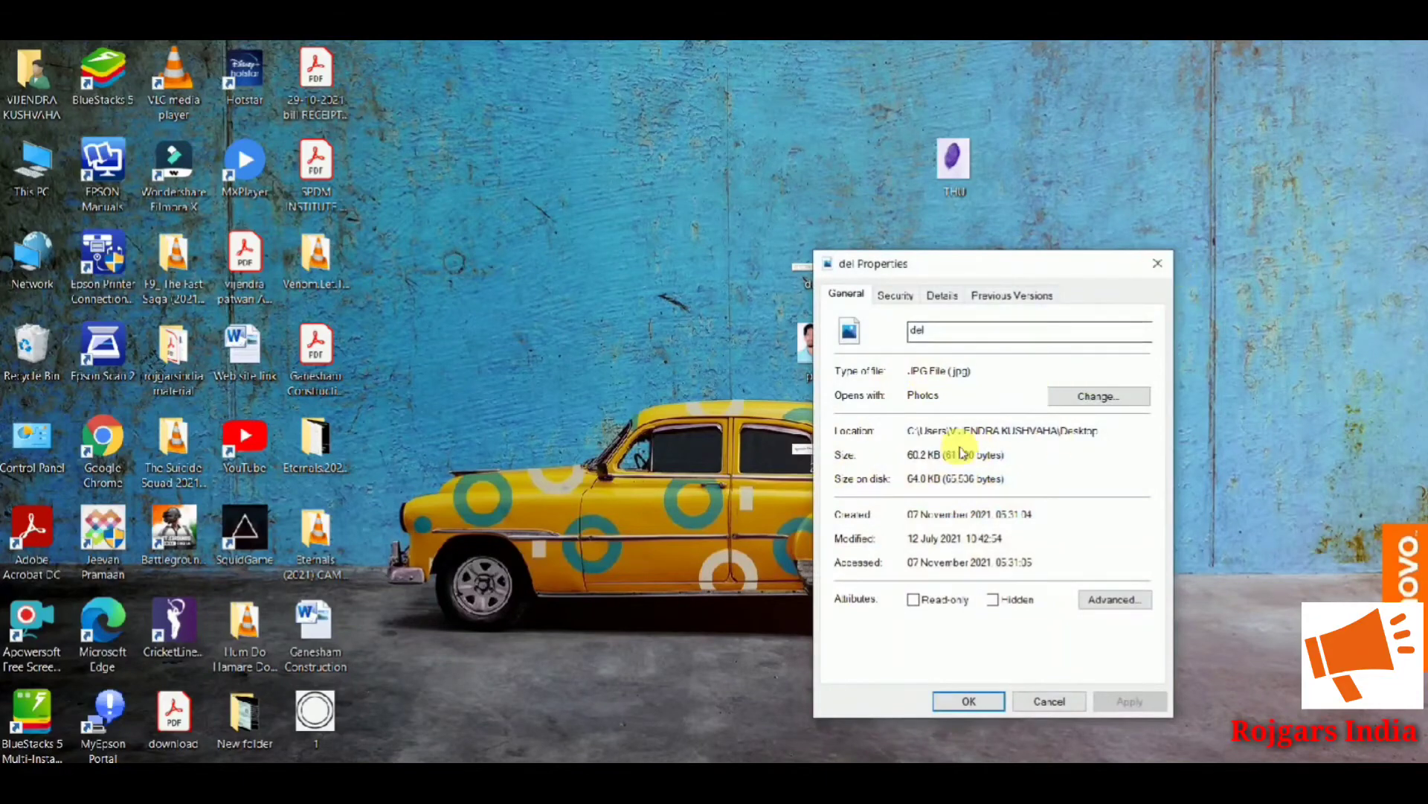
{"action": "left_click", "coordinate": [1157, 263]}
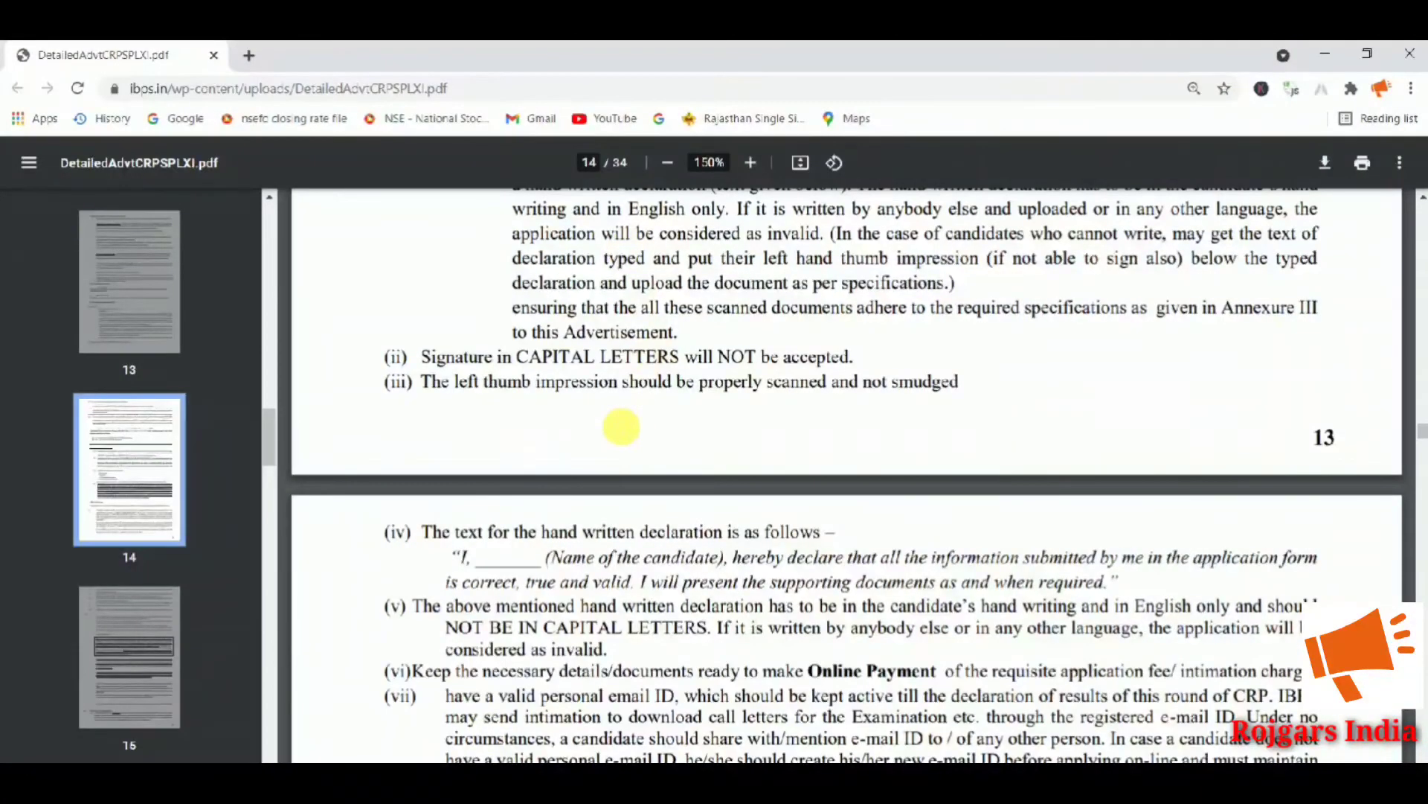
Read the required handwritten declaration text under item (iv) in DetailedAdvtCRPSPLXI.pdf, highlighting the quoted wording
{"action": "scroll", "coordinate": [625, 469], "scroll_direction": "down", "scroll_amount": 1}
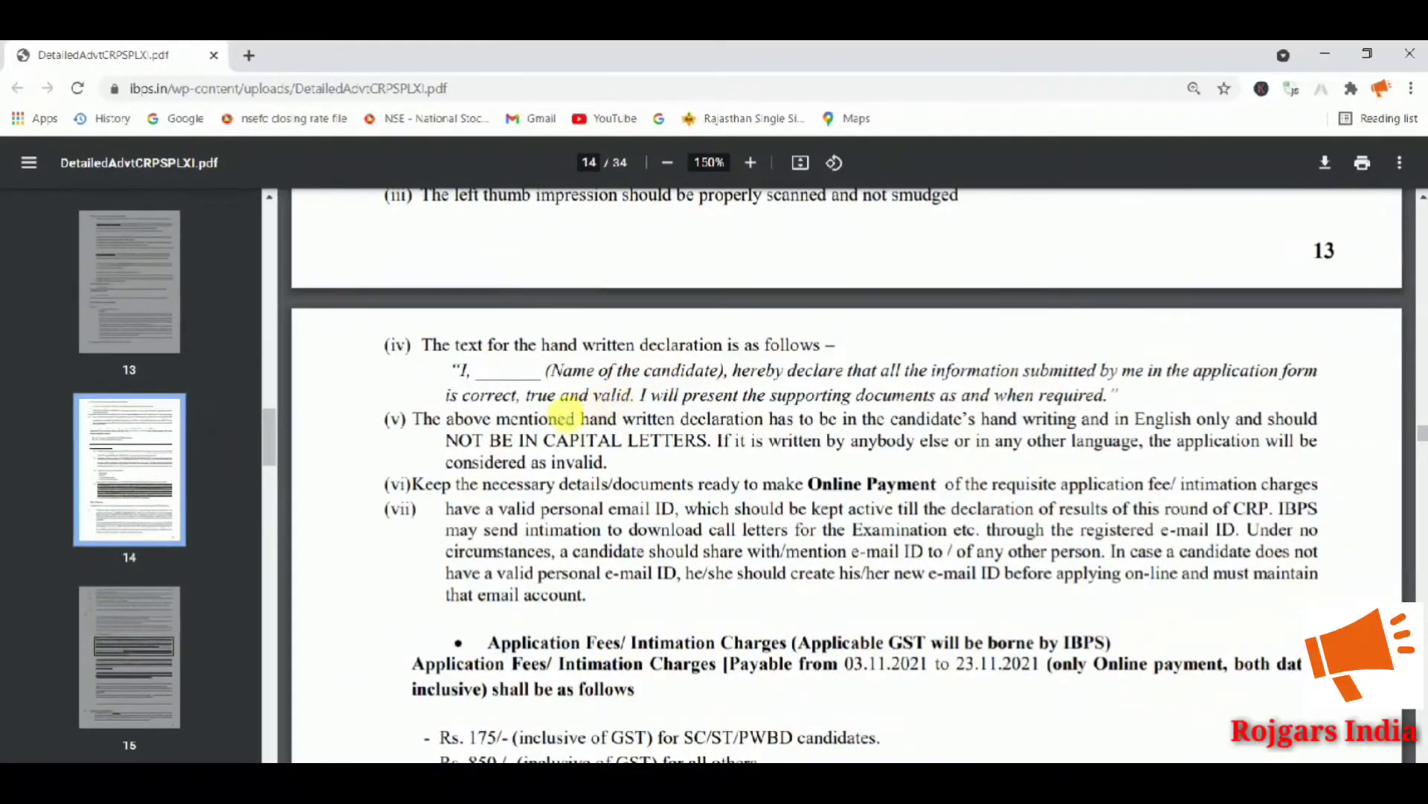
{"action": "left_click_drag", "start_coordinate": [456, 372], "coordinate": [1118, 396]}
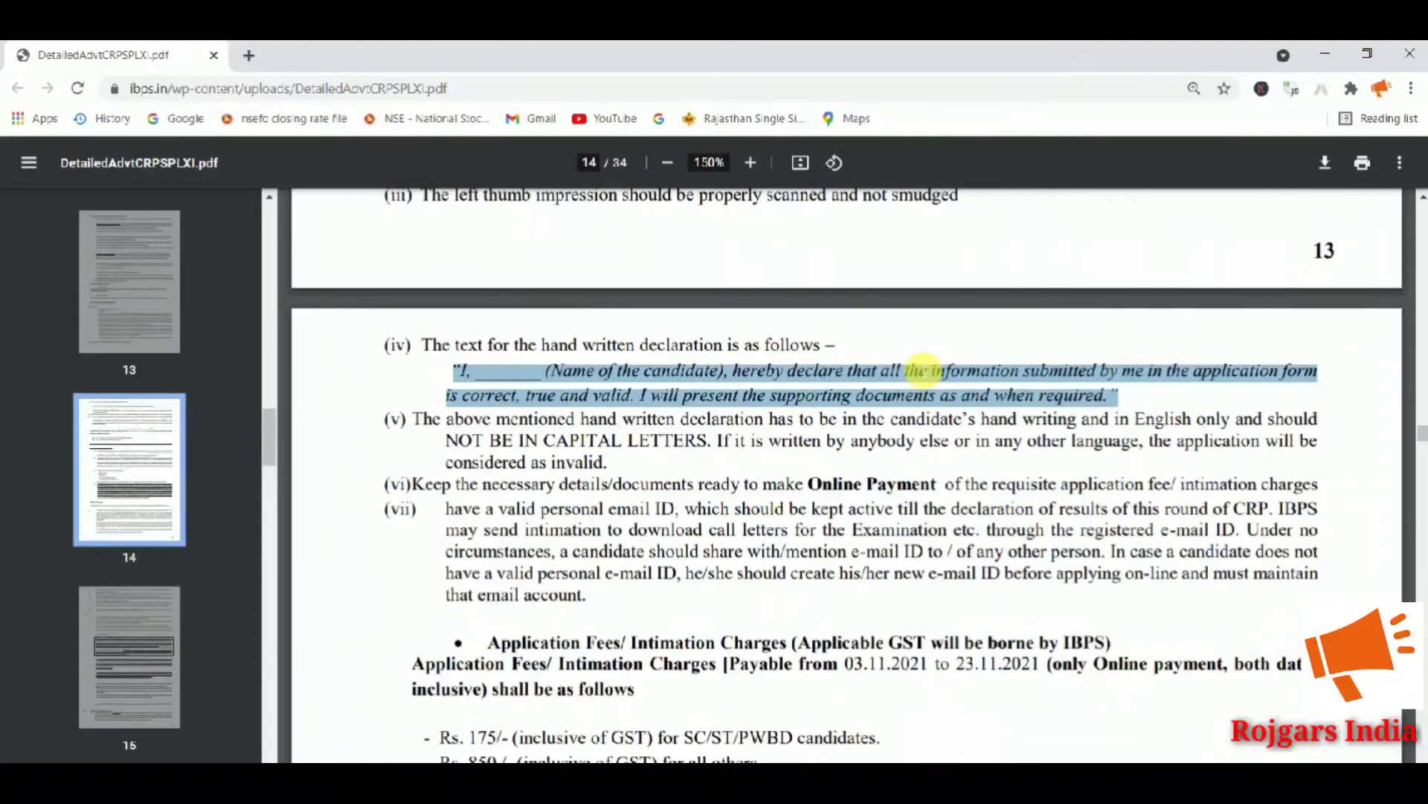
{"action": "left_click", "coordinate": [841, 409]}
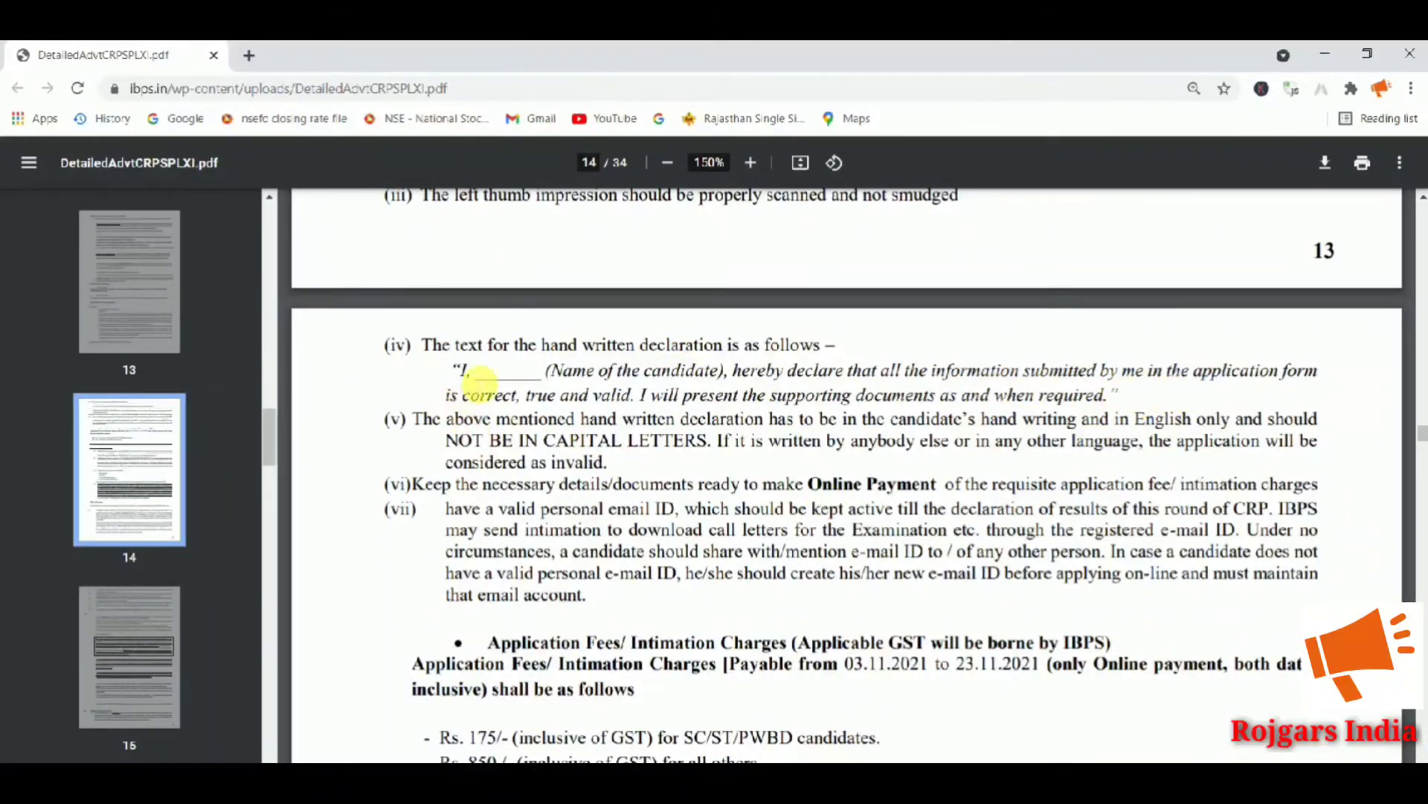
{"action": "left_click", "coordinate": [1325, 53]}
View the handwritten declaration image del in Photos and recheck its file size in its properties
{"action": "double_click", "coordinate": [781, 269]}
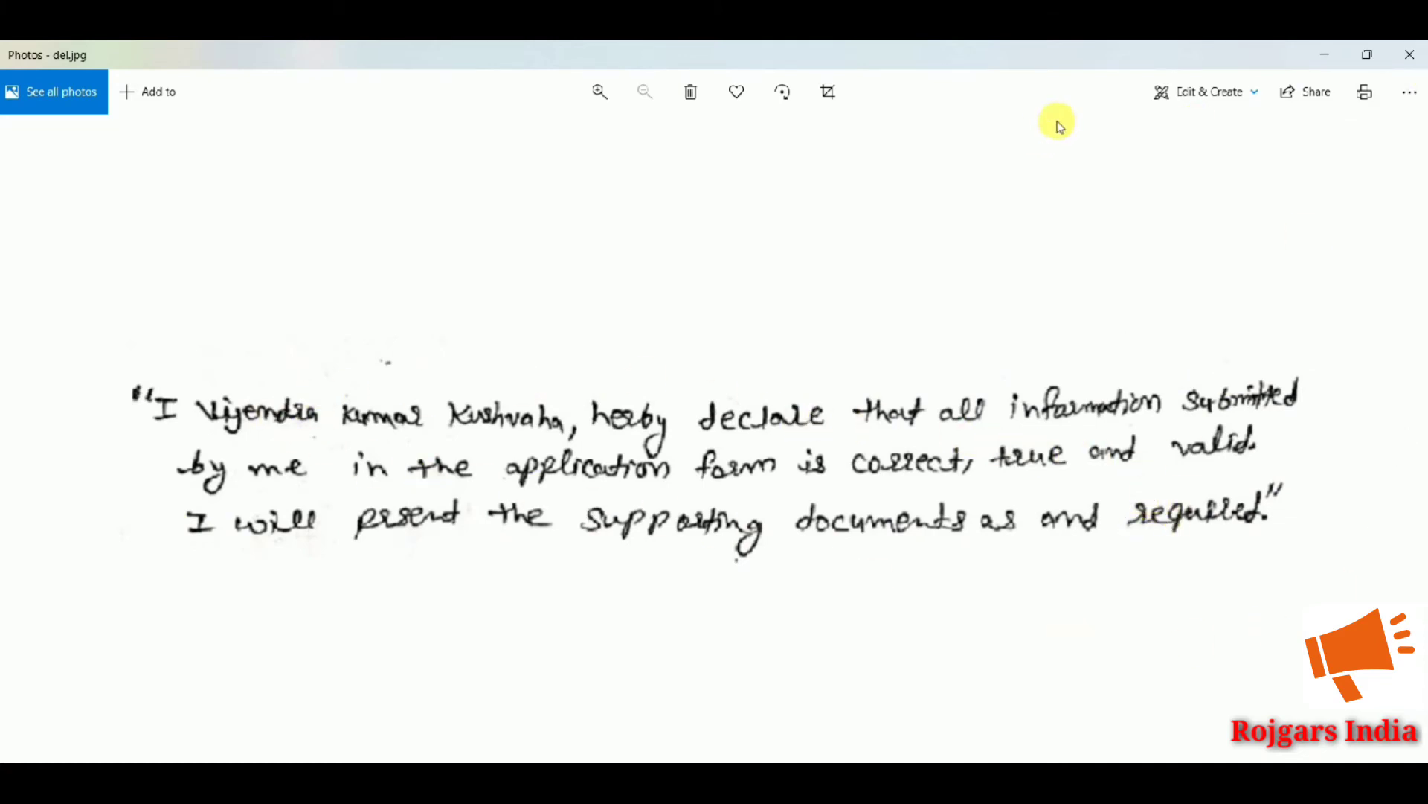
{"action": "left_click", "coordinate": [1410, 54]}
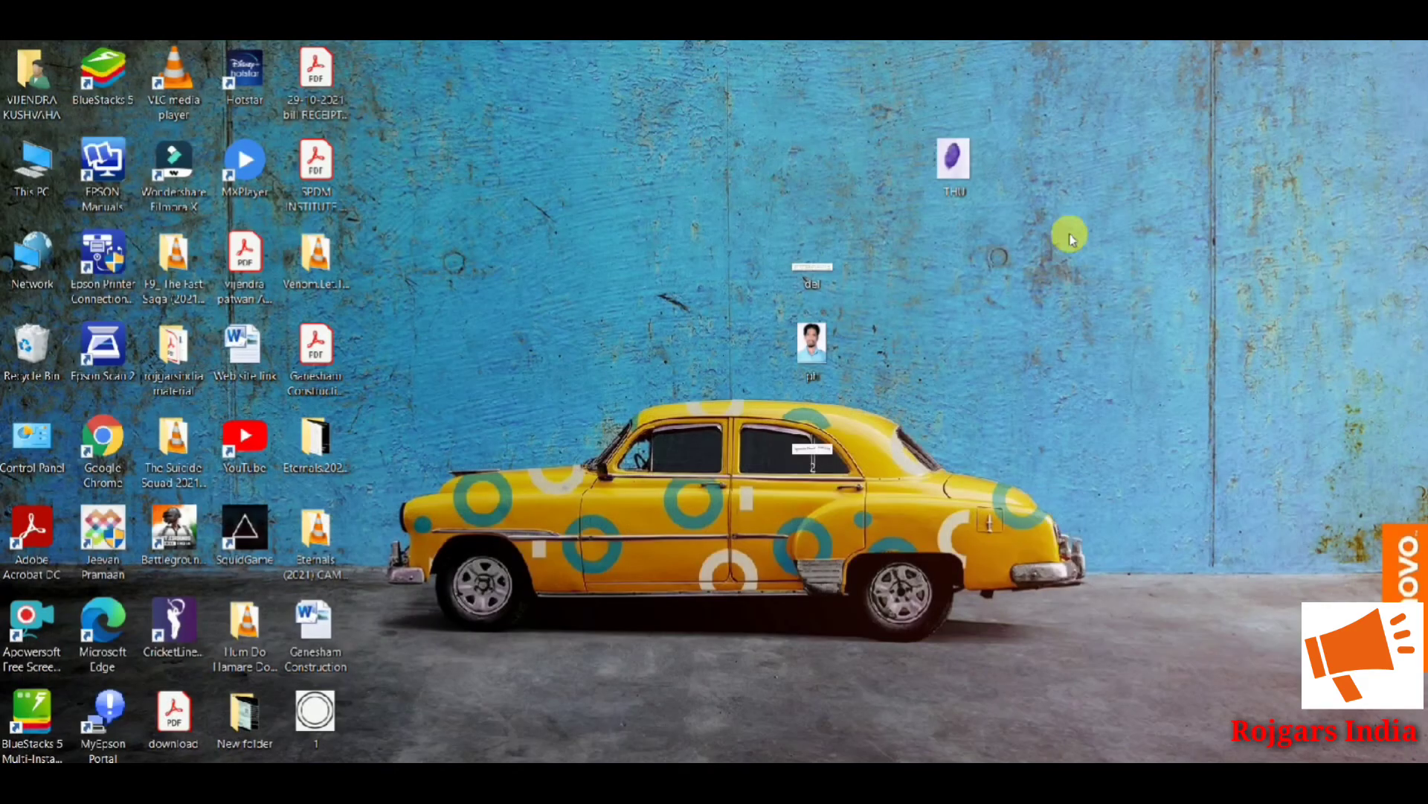
{"action": "right_click", "coordinate": [829, 265]}
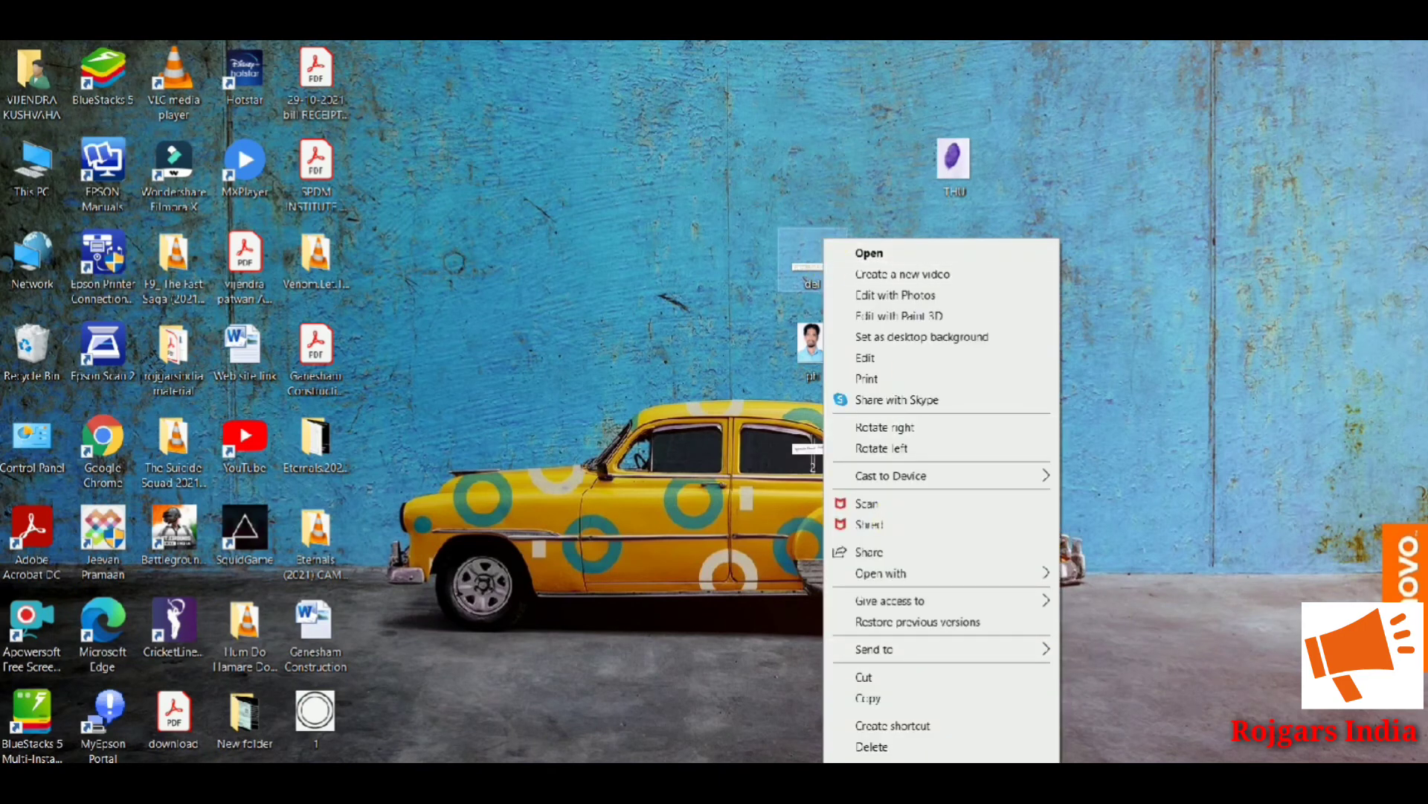
{"action": "left_click", "coordinate": [885, 770]}
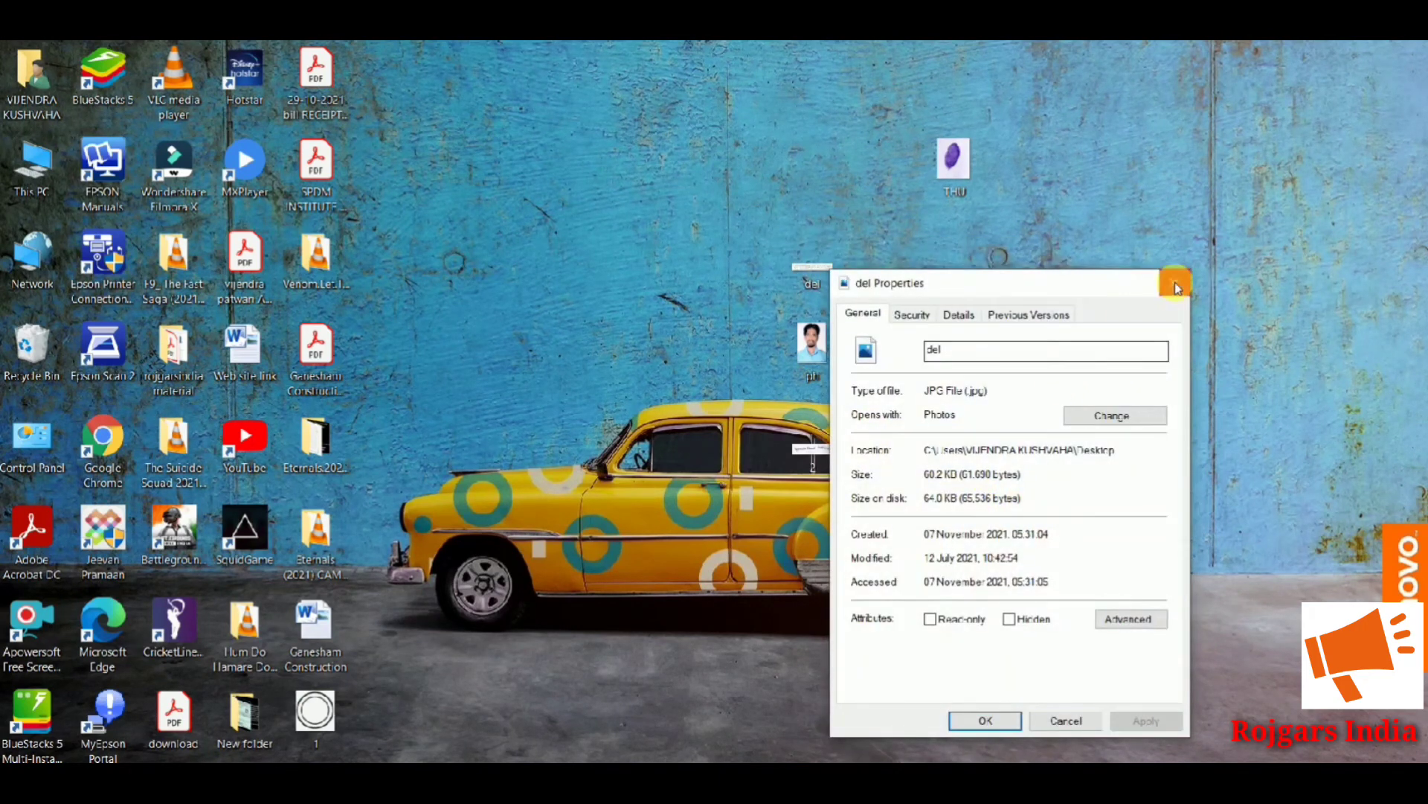
{"action": "left_click", "coordinate": [1174, 286]}
Open the handwritten declaration image del in Paint
{"action": "right_click", "coordinate": [813, 265]}
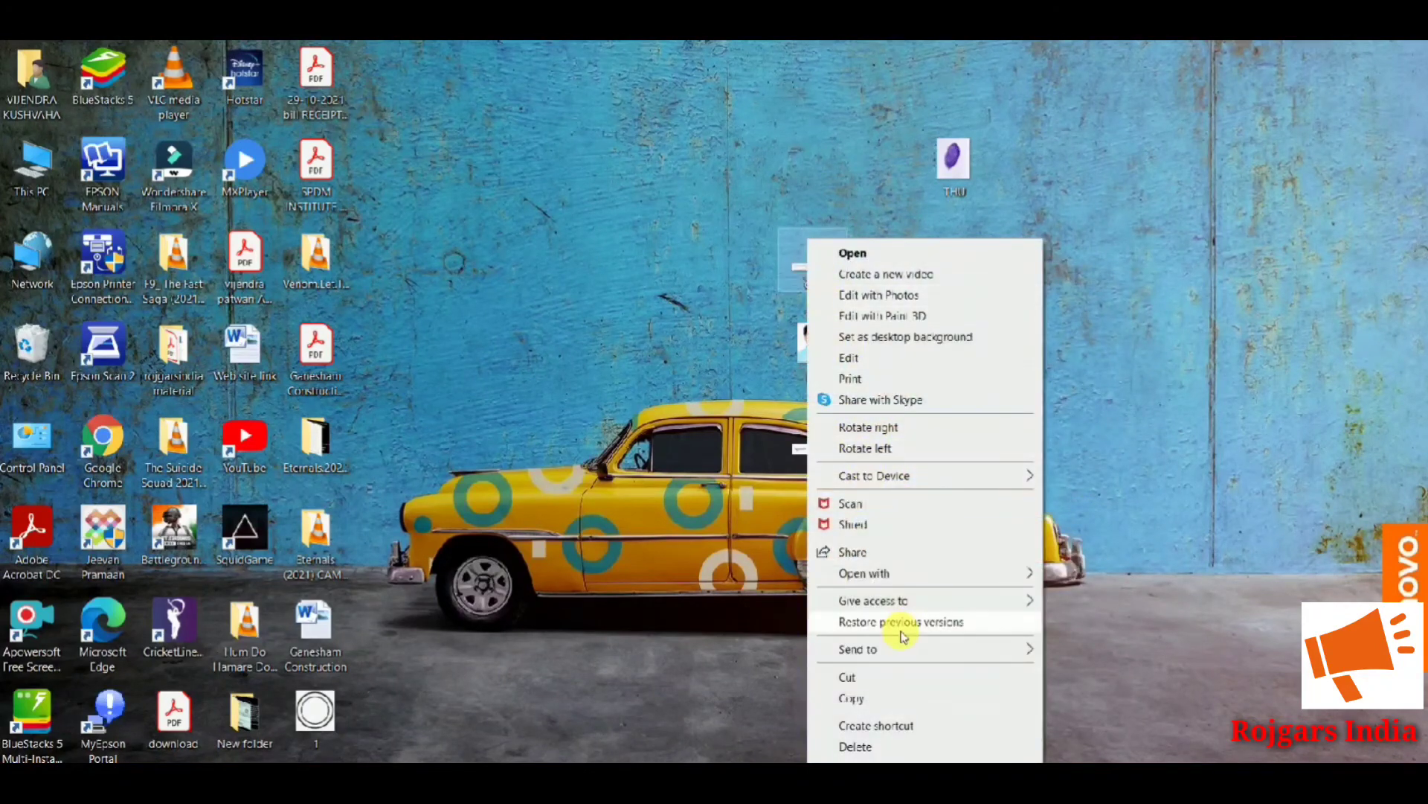
{"action": "mouse_move", "coordinate": [935, 578]}
{"action": "left_click", "coordinate": [1079, 596]}
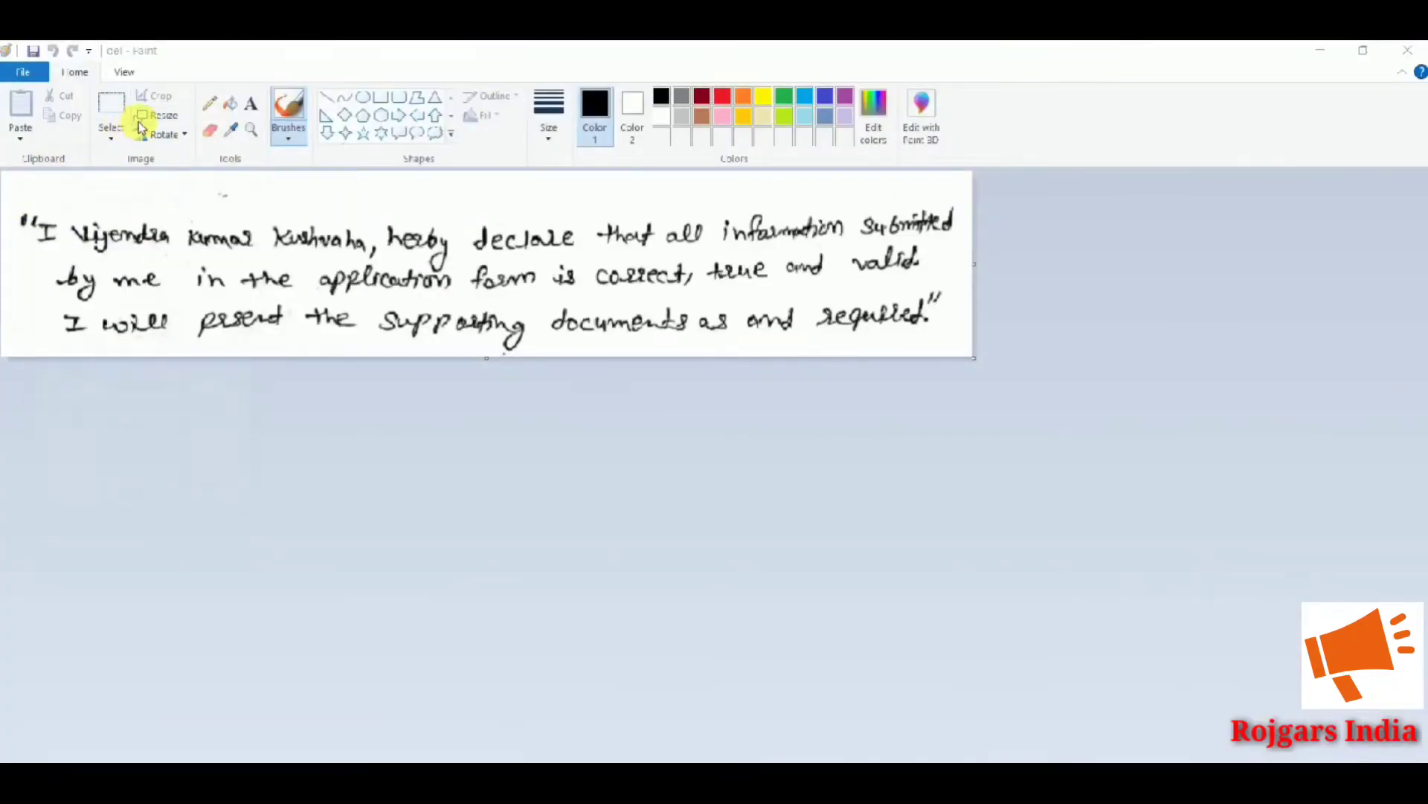
Resize the declaration image by pixels to 1400 horizontally with its aspect ratio maintained, and save the file before closing it
{"action": "left_click", "coordinate": [158, 115]}
{"action": "left_click", "coordinate": [186, 196]}
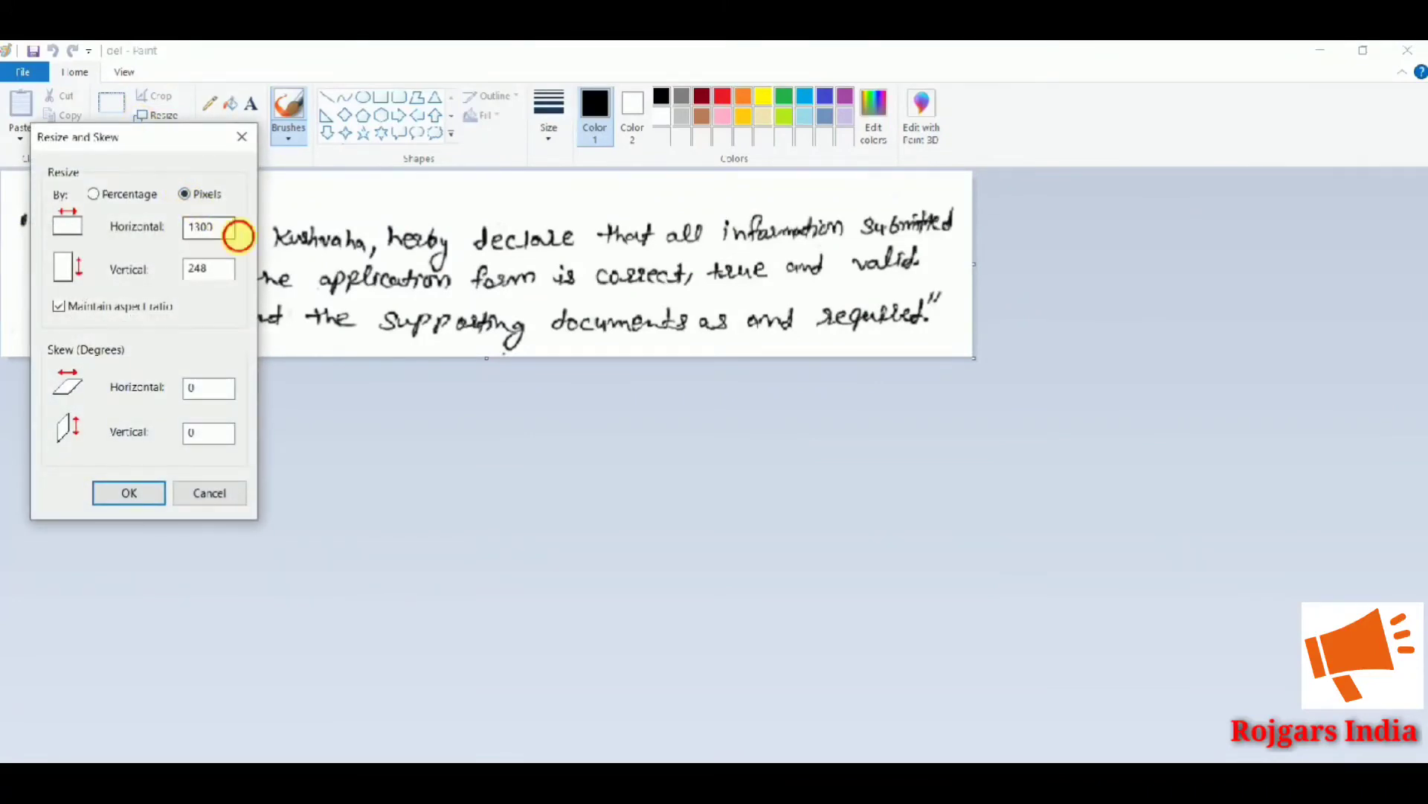
{"action": "left_click_drag", "start_coordinate": [233, 228], "coordinate": [195, 228]}
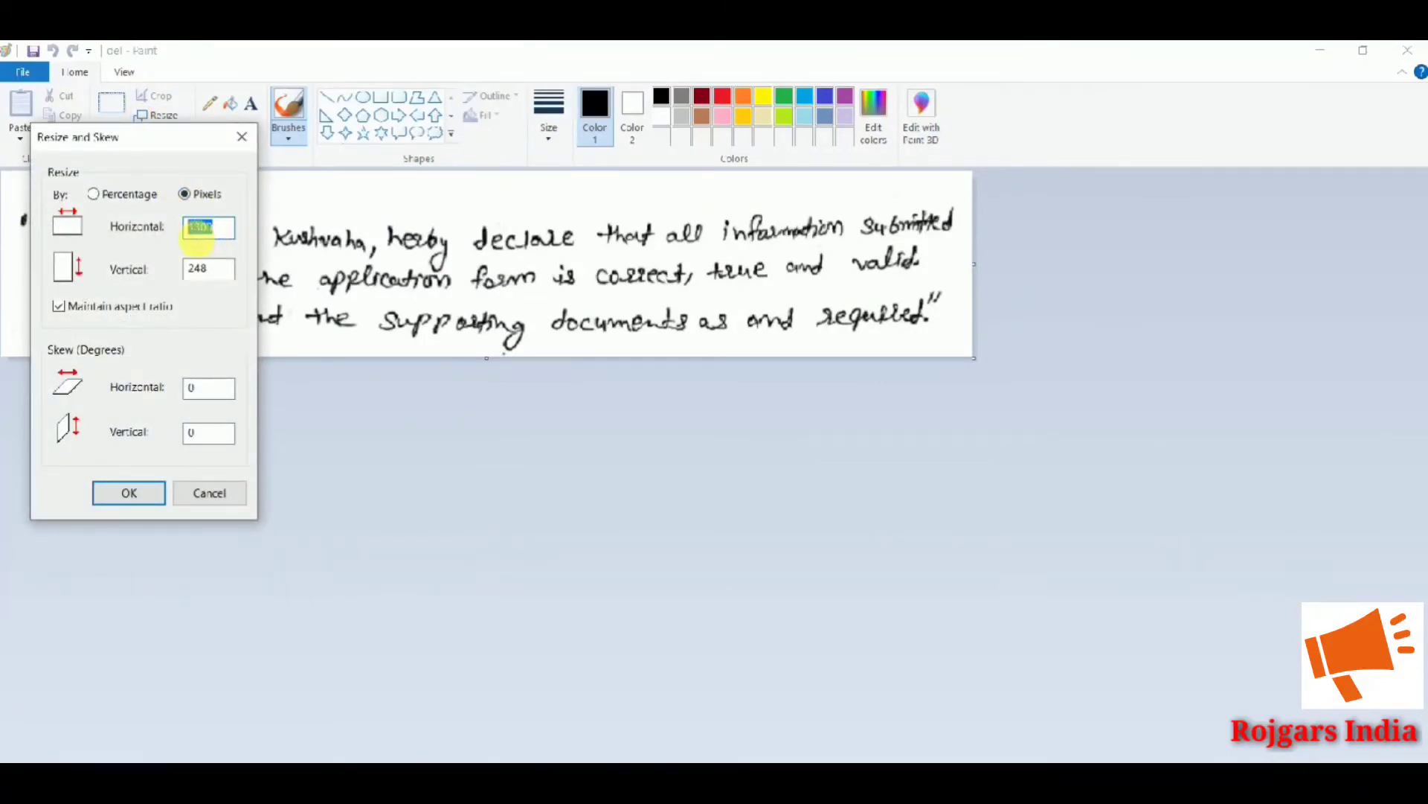
{"action": "type", "text": "1400"}
{"action": "left_click", "coordinate": [151, 482]}
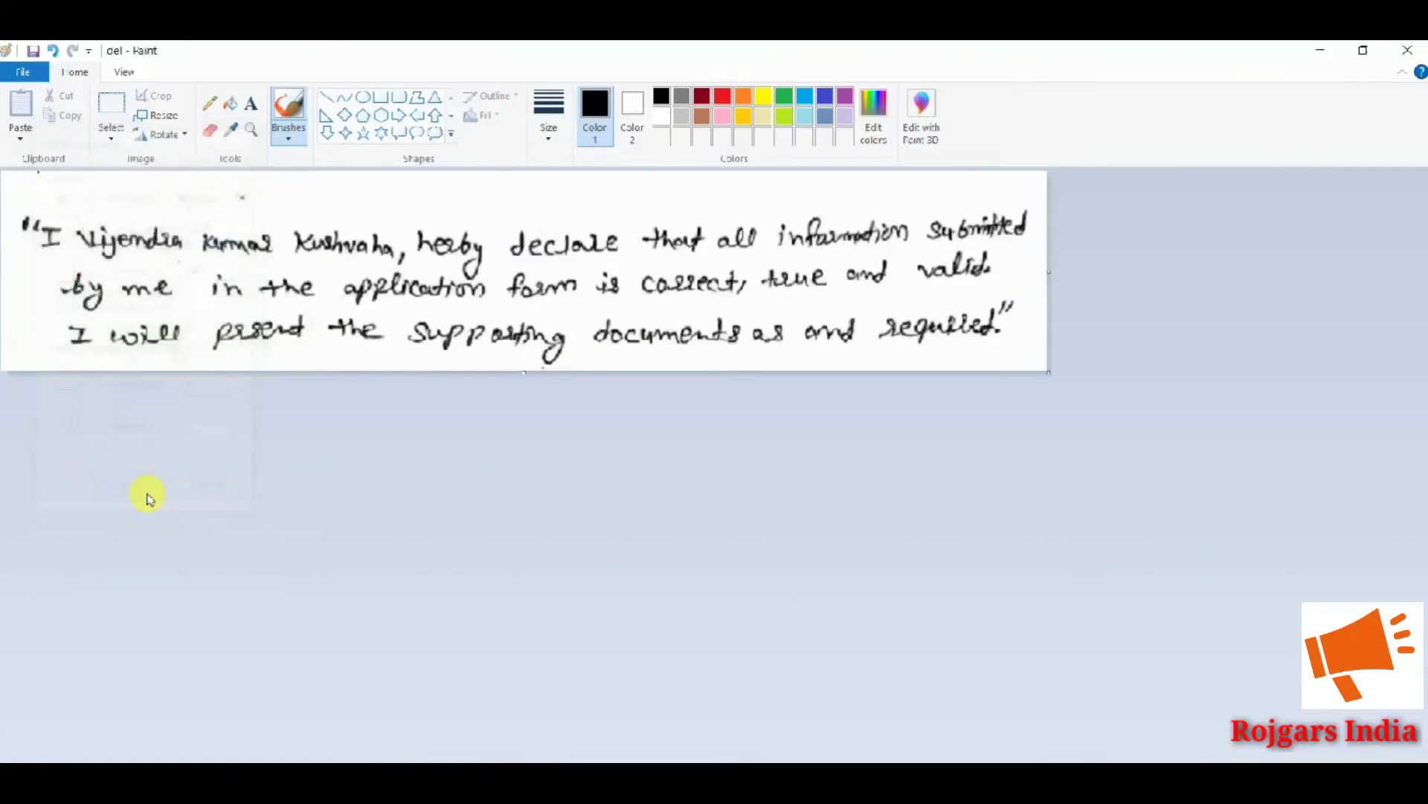
{"action": "left_click", "coordinate": [34, 57]}
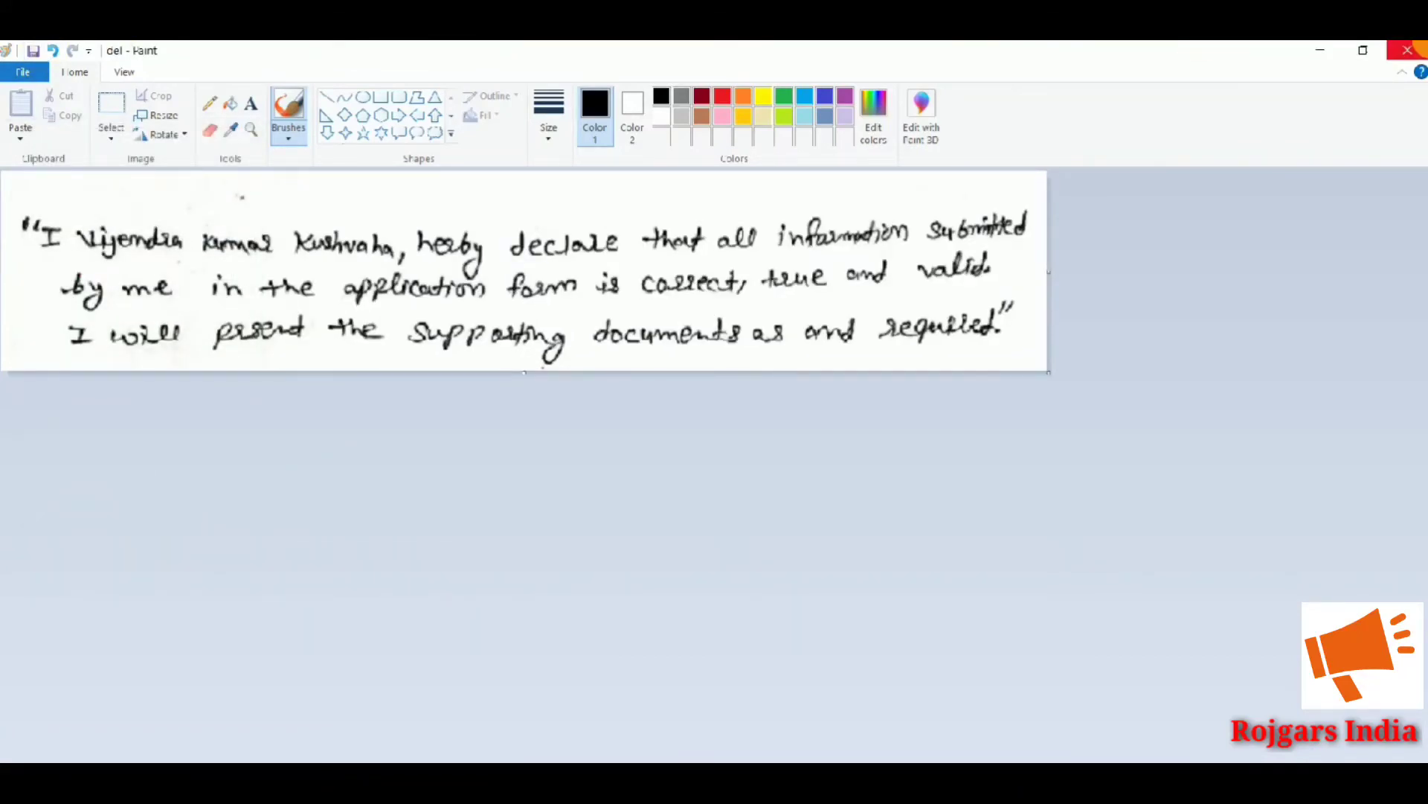
{"action": "left_click", "coordinate": [1408, 50]}
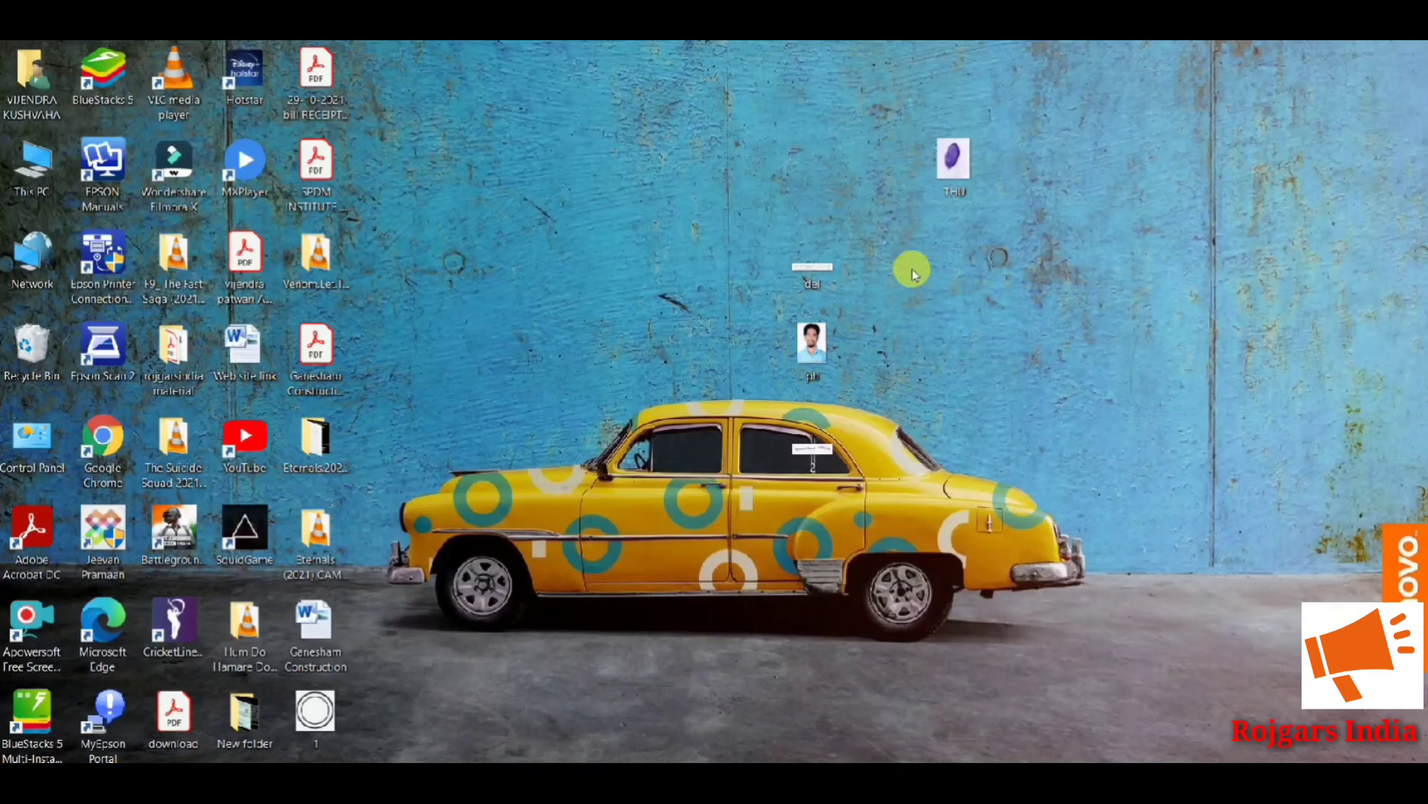
Check the resized declaration image's new file size in the properties of del
{"action": "right_click", "coordinate": [835, 271]}
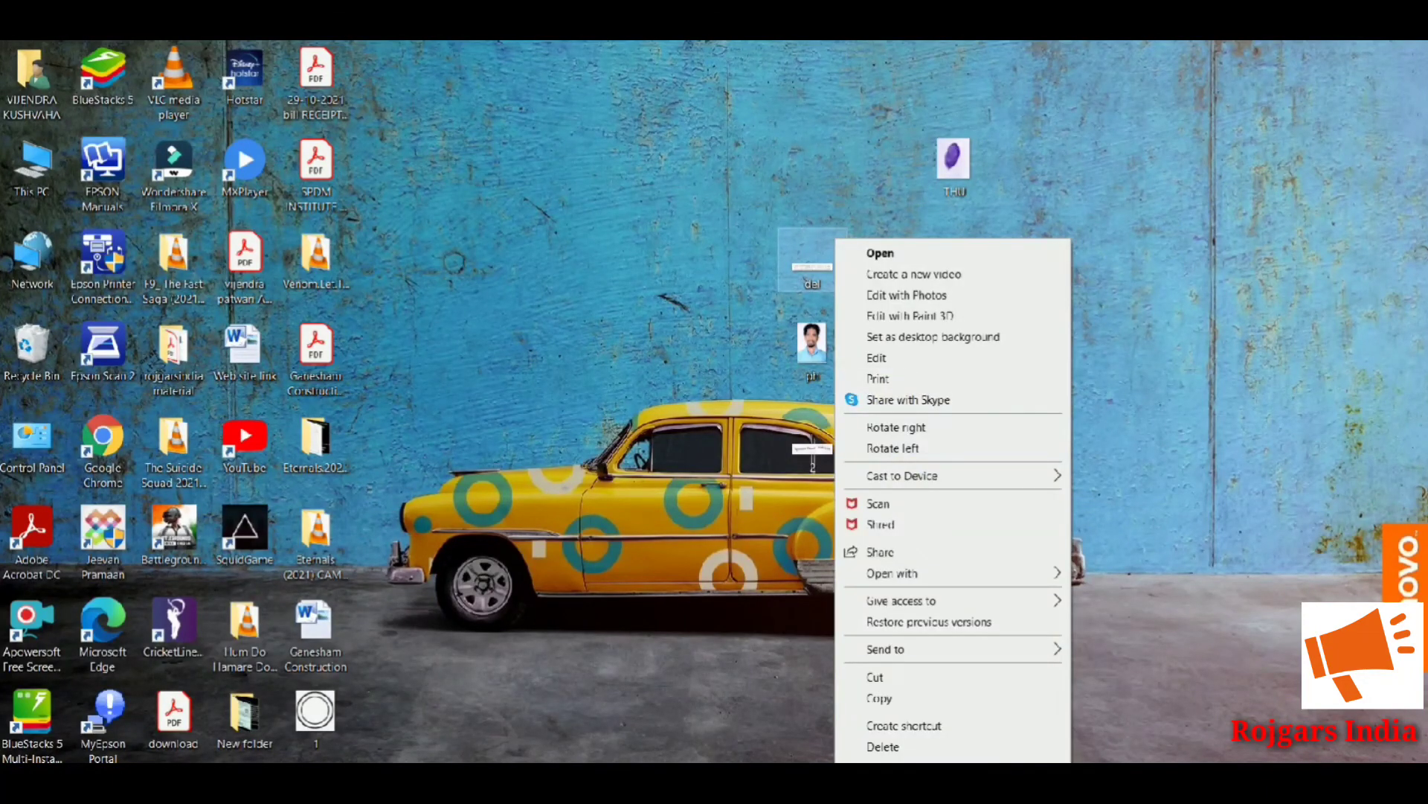
{"action": "left_click", "coordinate": [882, 793]}
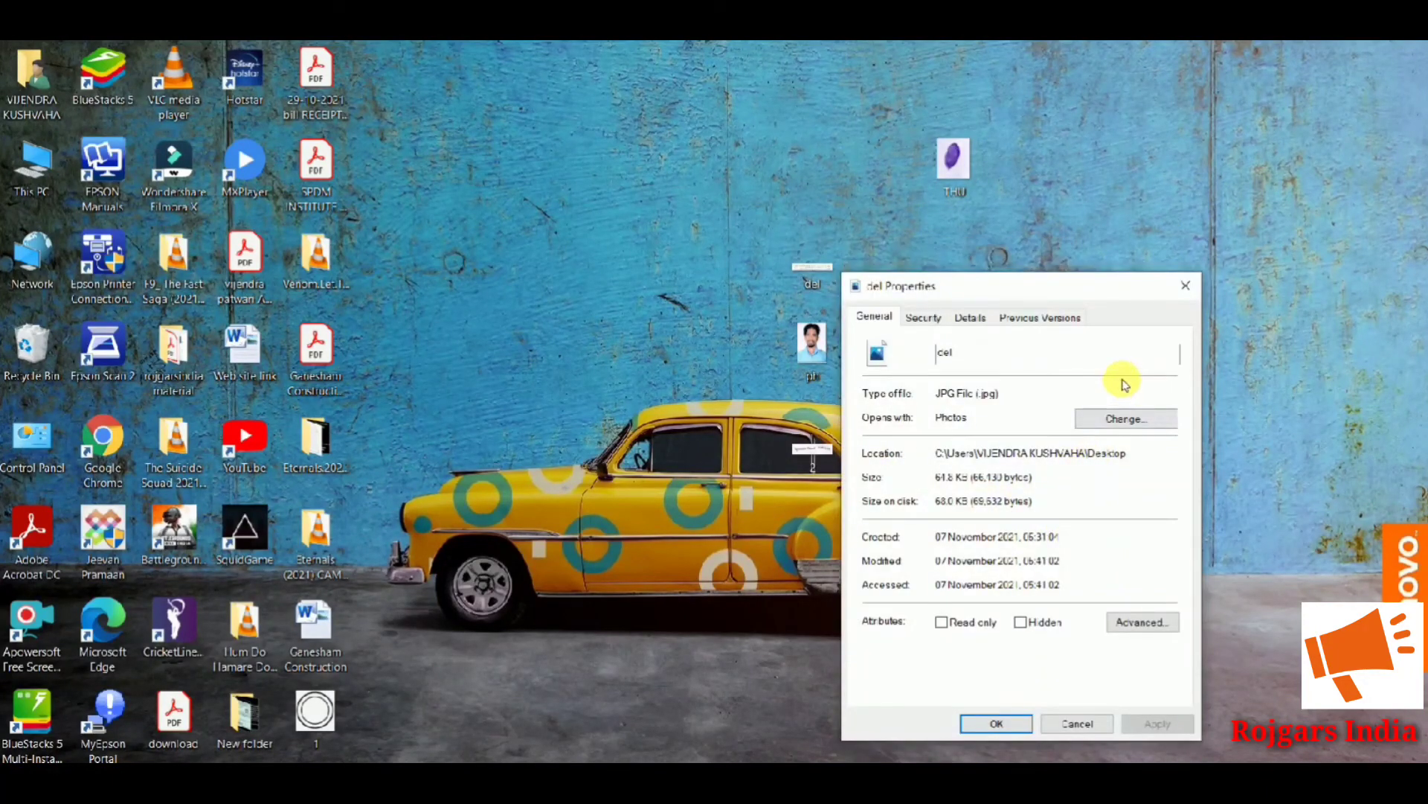
{"action": "left_click", "coordinate": [1185, 285]}
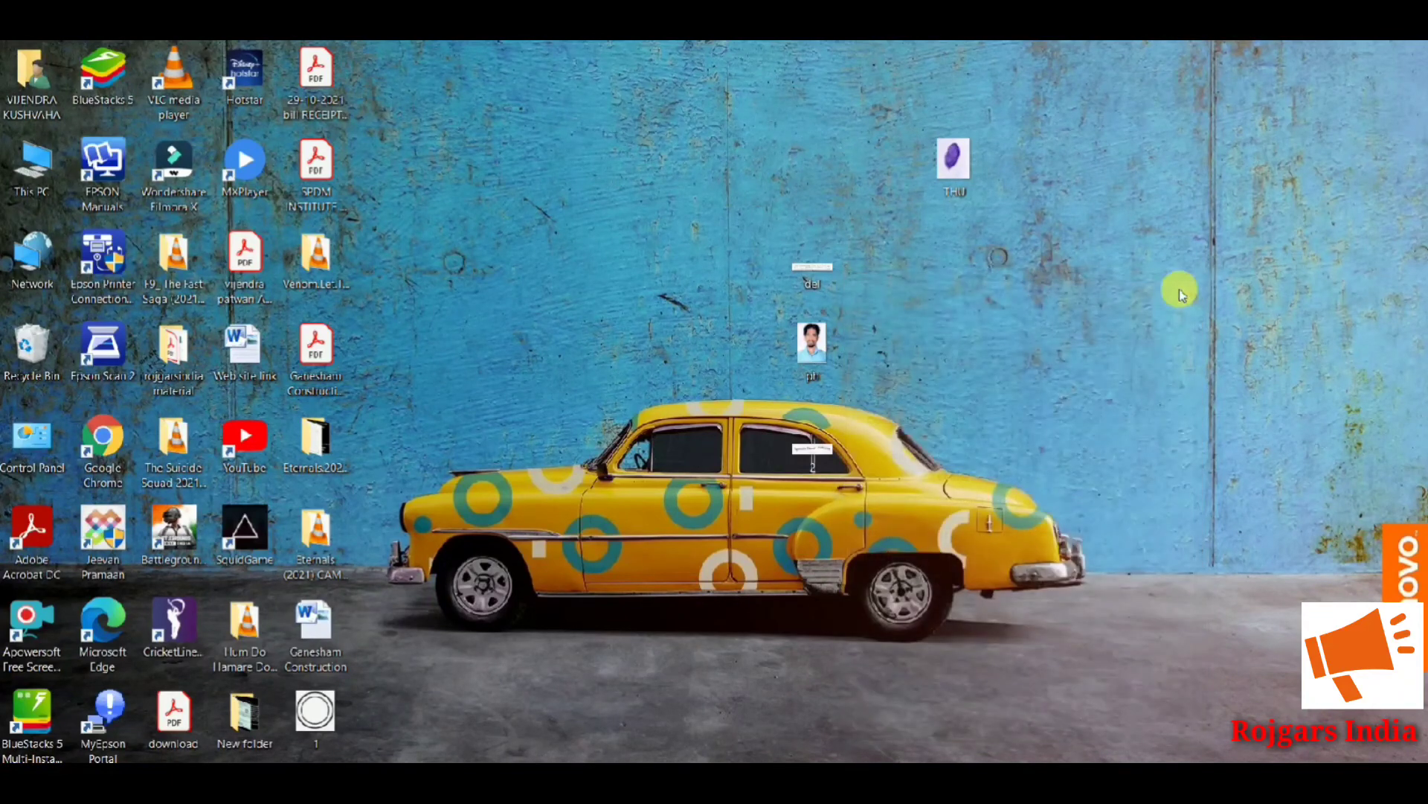